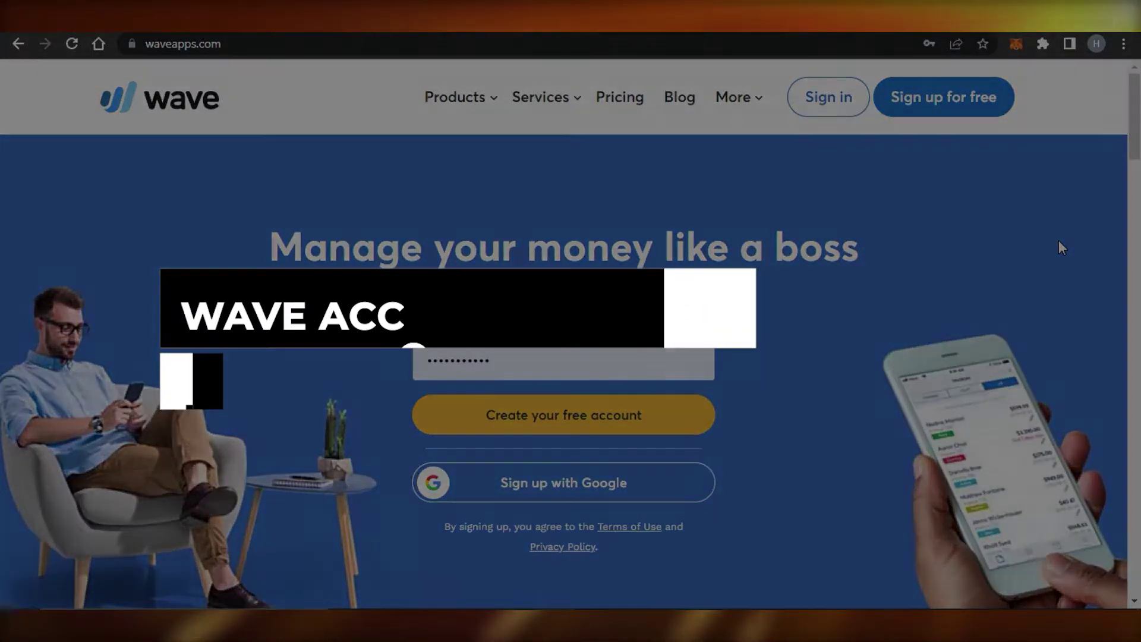
Scroll through the Dashboard welcome page and its getting-started checklist at 25% complete
{"action": "scroll", "coordinate": [571, 333], "scroll_direction": "down", "scroll_amount": 15}
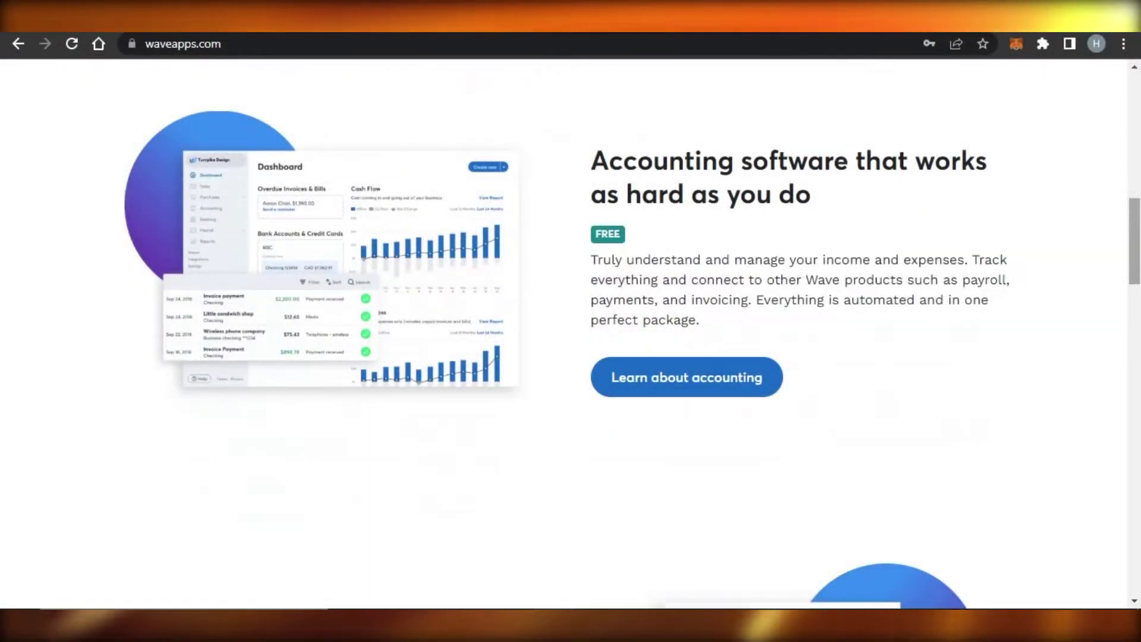
{"action": "scroll", "coordinate": [571, 333], "scroll_direction": "down", "scroll_amount": 6}
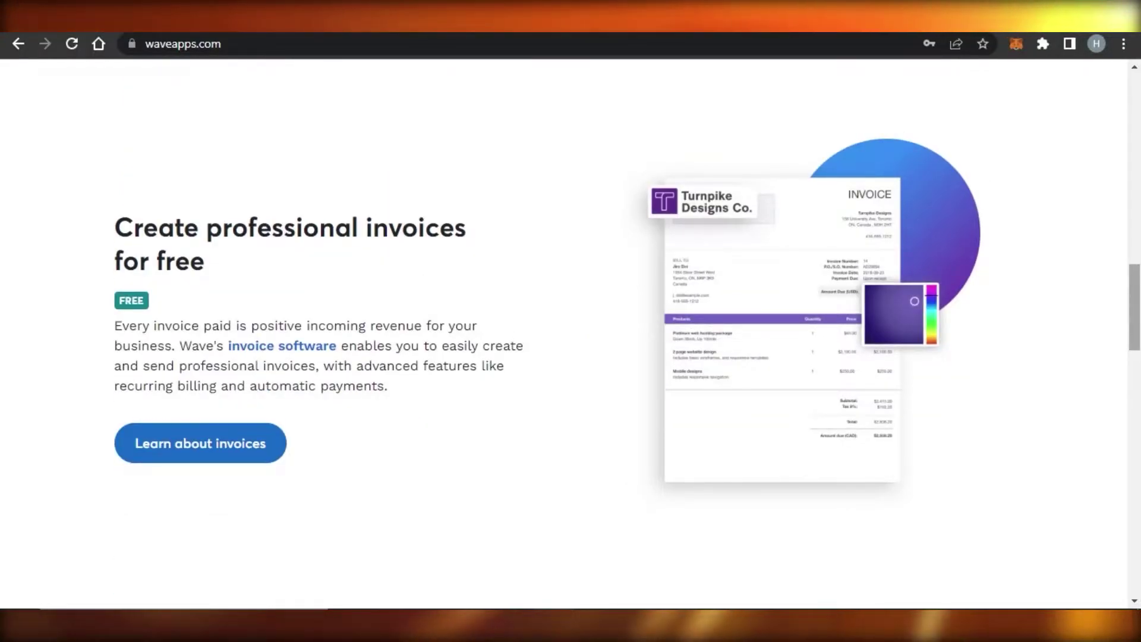
{"action": "scroll", "coordinate": [571, 333], "scroll_direction": "down", "scroll_amount": 5}
{"action": "scroll", "coordinate": [571, 333], "scroll_direction": "down", "scroll_amount": 6}
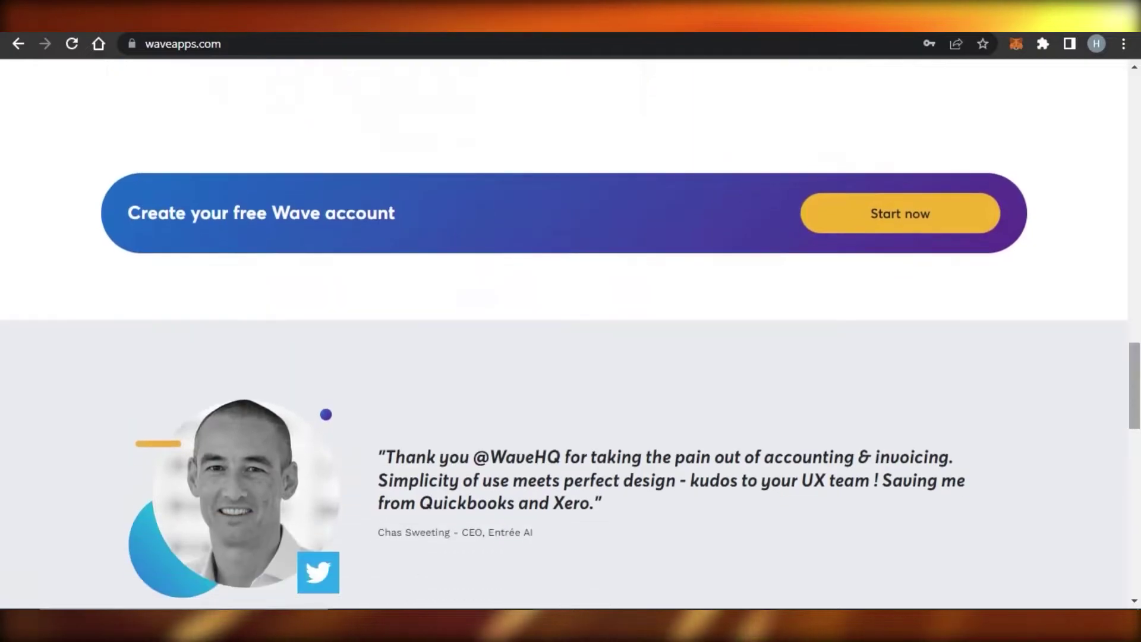
{"action": "scroll", "coordinate": [570, 333], "scroll_direction": "up", "scroll_amount": 20}
{"action": "scroll", "coordinate": [571, 333], "scroll_direction": "up", "scroll_amount": 6}
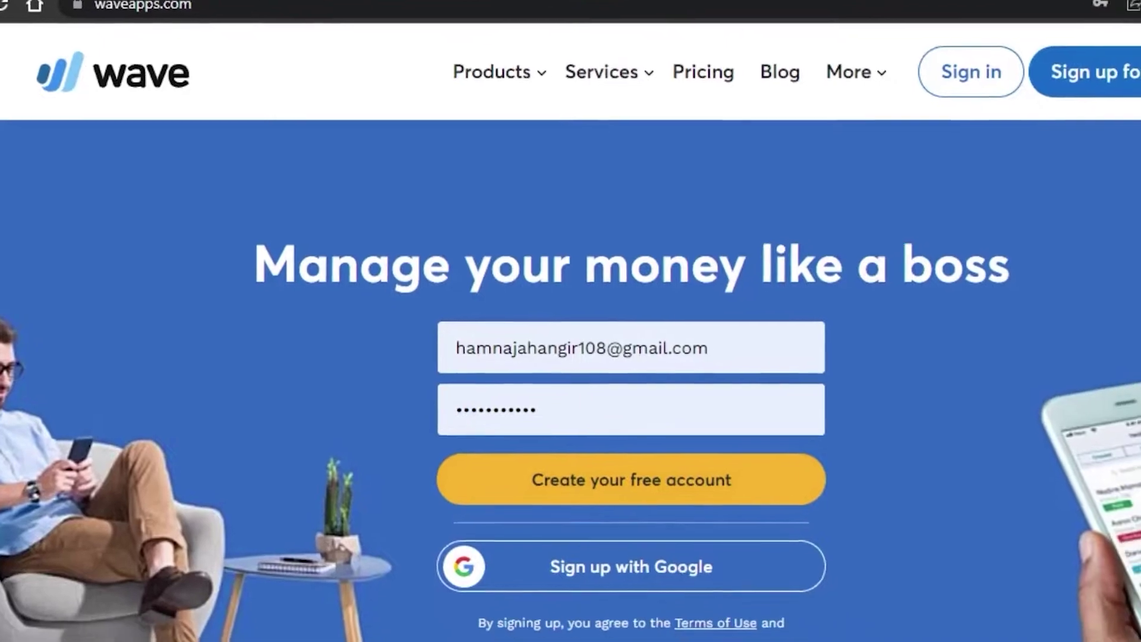
{"action": "scroll", "coordinate": [570, 321], "scroll_direction": "down", "scroll_amount": 10}
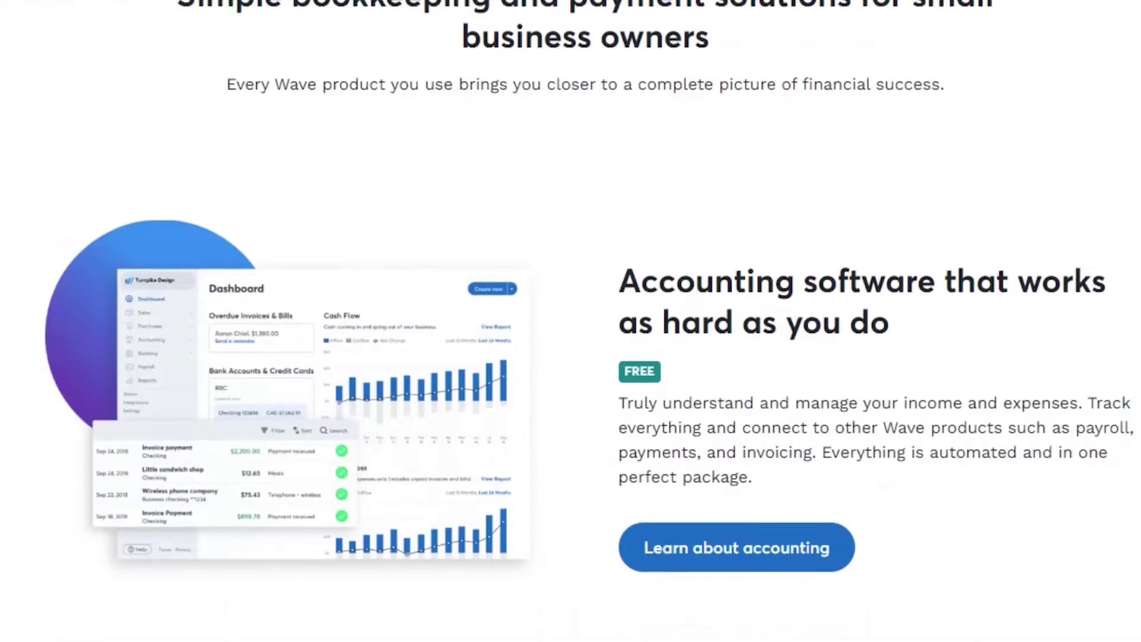
{"action": "scroll", "coordinate": [571, 321], "scroll_direction": "down", "scroll_amount": 12}
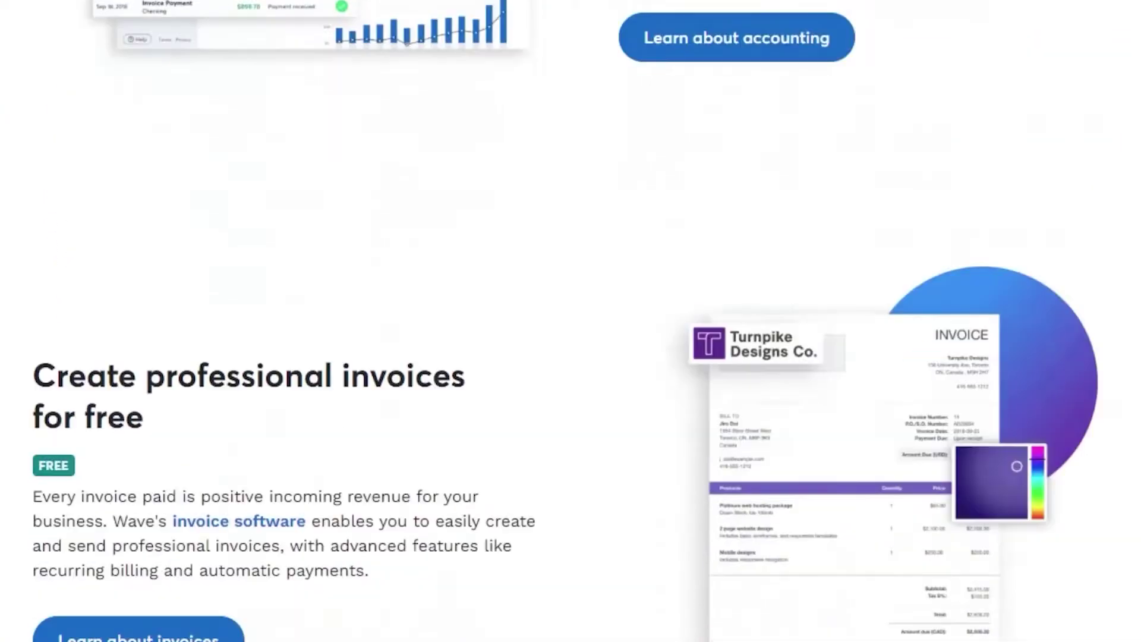
{"action": "scroll", "coordinate": [570, 321], "scroll_direction": "down", "scroll_amount": 15}
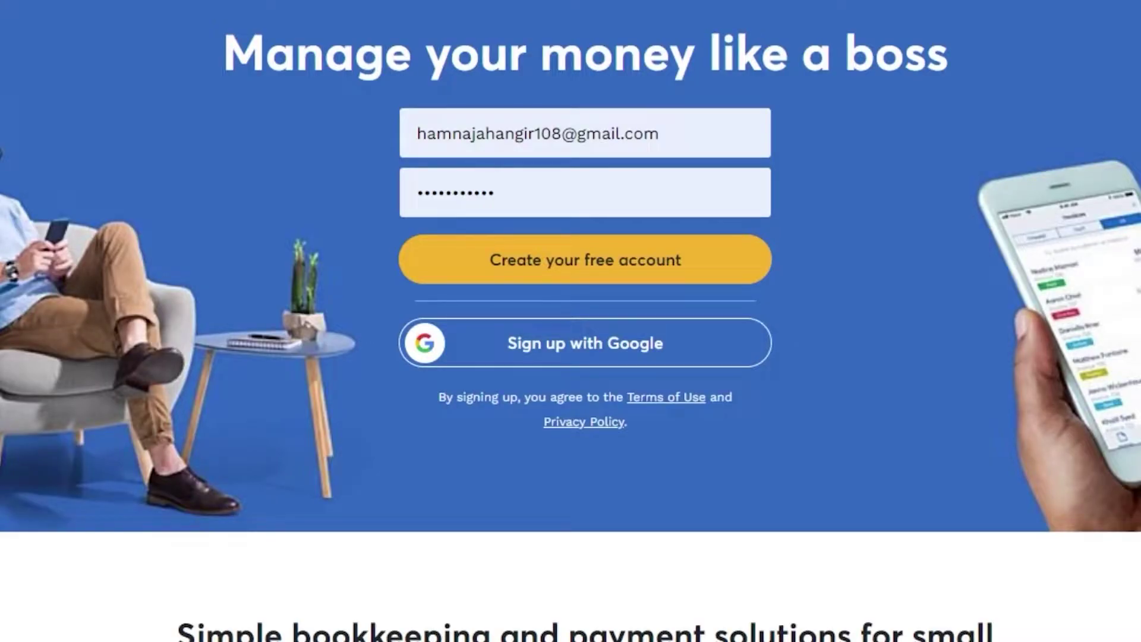
{"action": "scroll", "coordinate": [571, 321], "scroll_direction": "down", "scroll_amount": 20}
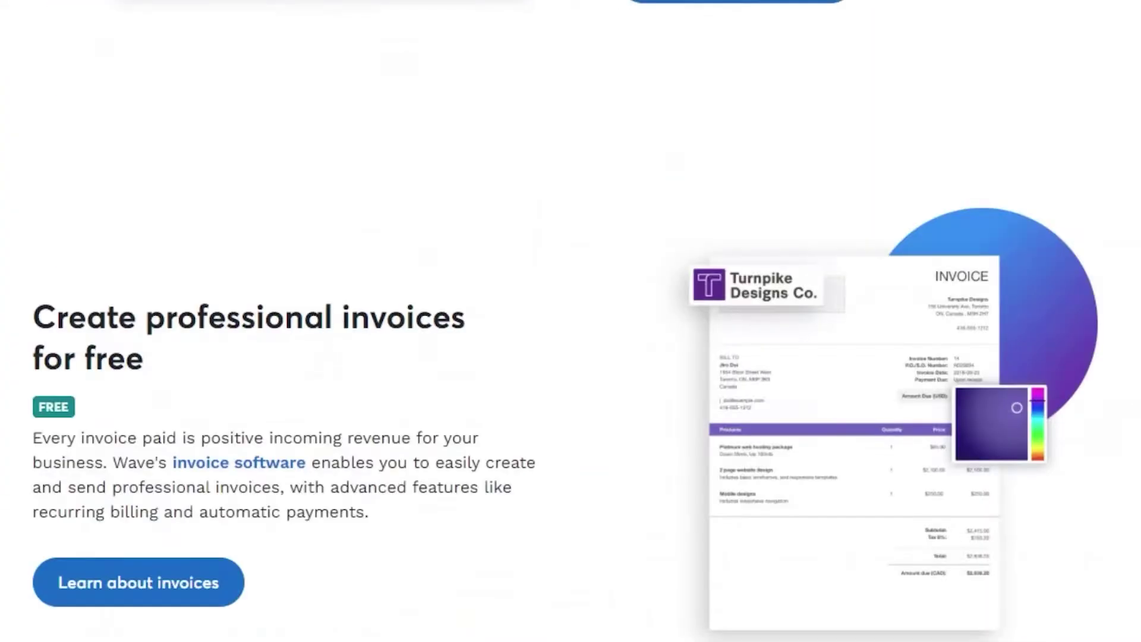
{"action": "scroll", "coordinate": [571, 321], "scroll_direction": "down", "scroll_amount": 5}
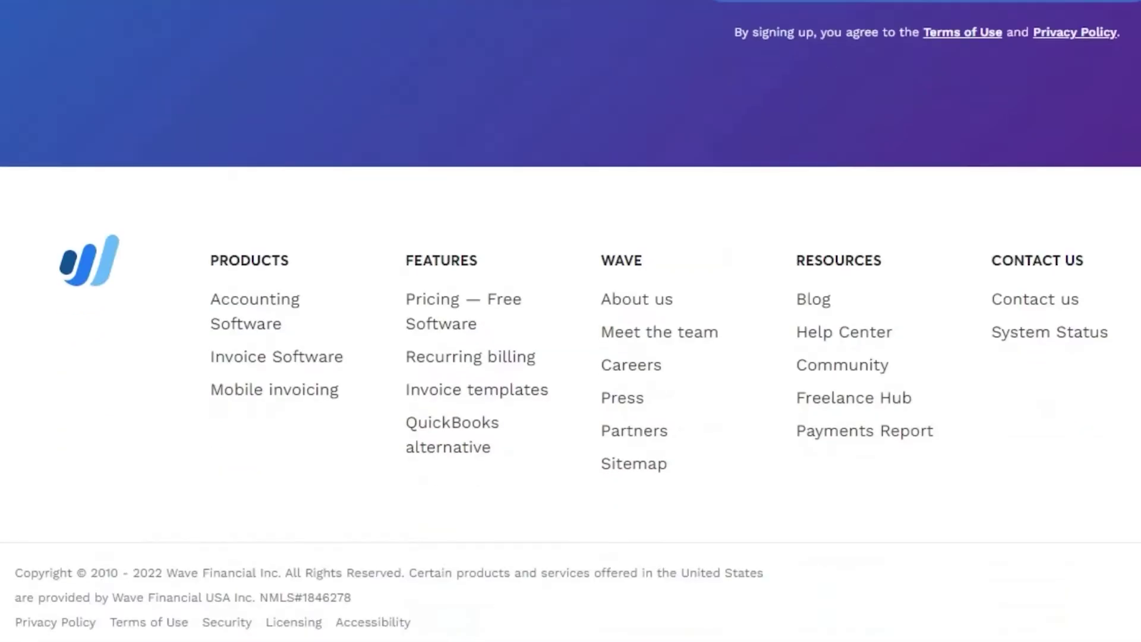
{"action": "scroll", "coordinate": [571, 321], "scroll_direction": "up", "scroll_amount": 20}
{"action": "scroll", "coordinate": [396, 160], "scroll_direction": "up", "scroll_amount": 15}
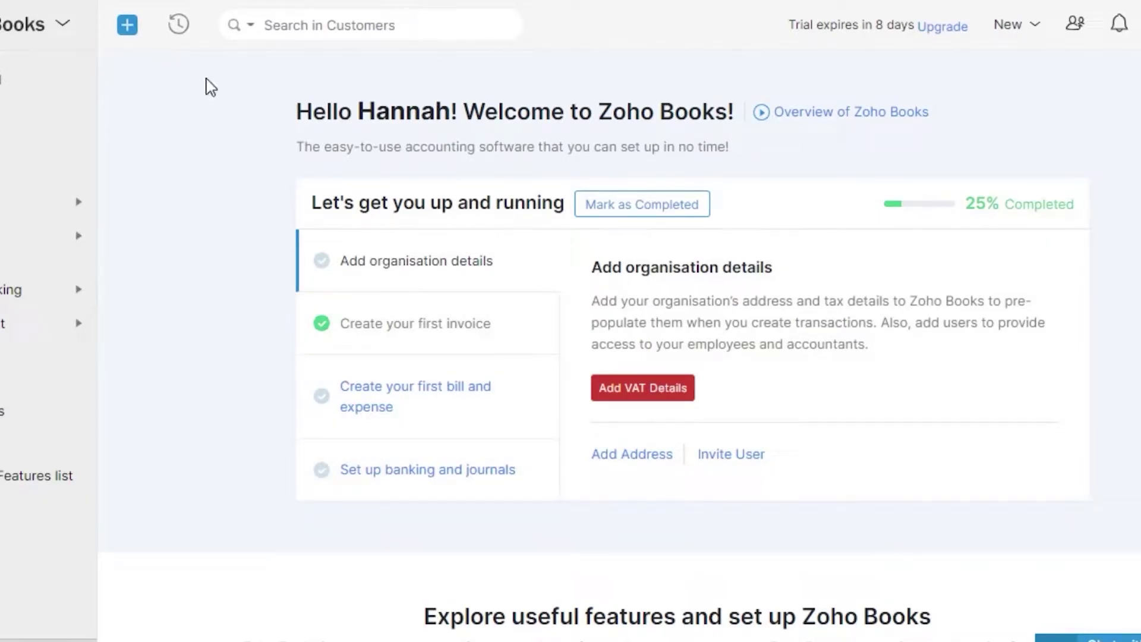
Start a blank new invoice, INV-000002, from Quick Create's Sales Invoices entry
{"action": "left_click", "coordinate": [127, 26]}
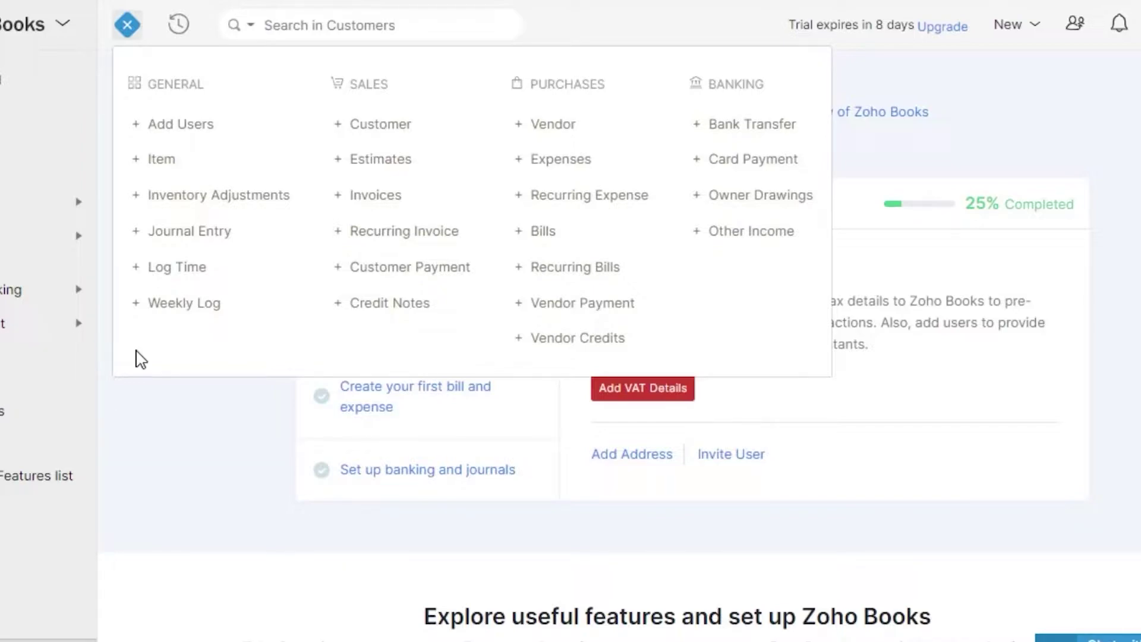
{"action": "left_click", "coordinate": [173, 423]}
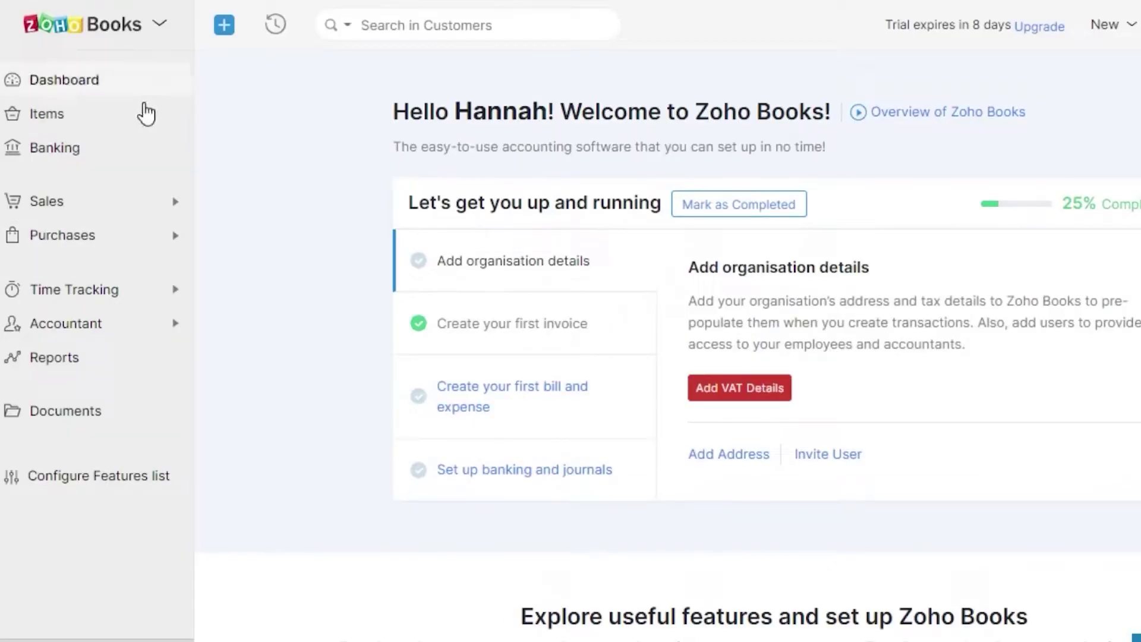
{"action": "left_click", "coordinate": [226, 31]}
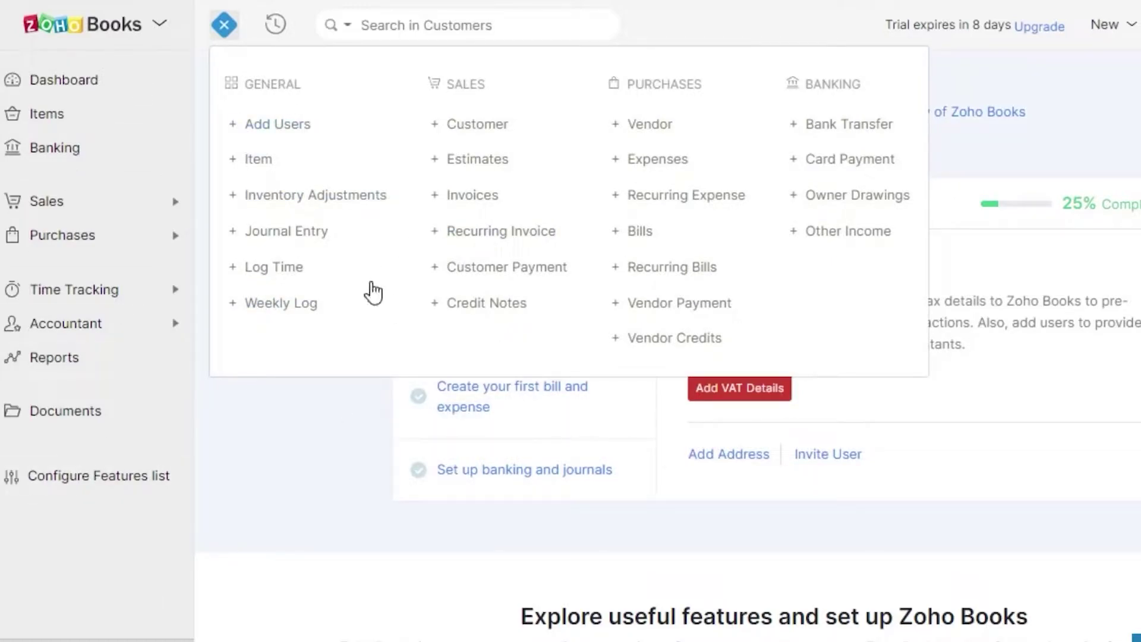
{"action": "left_click", "coordinate": [463, 202]}
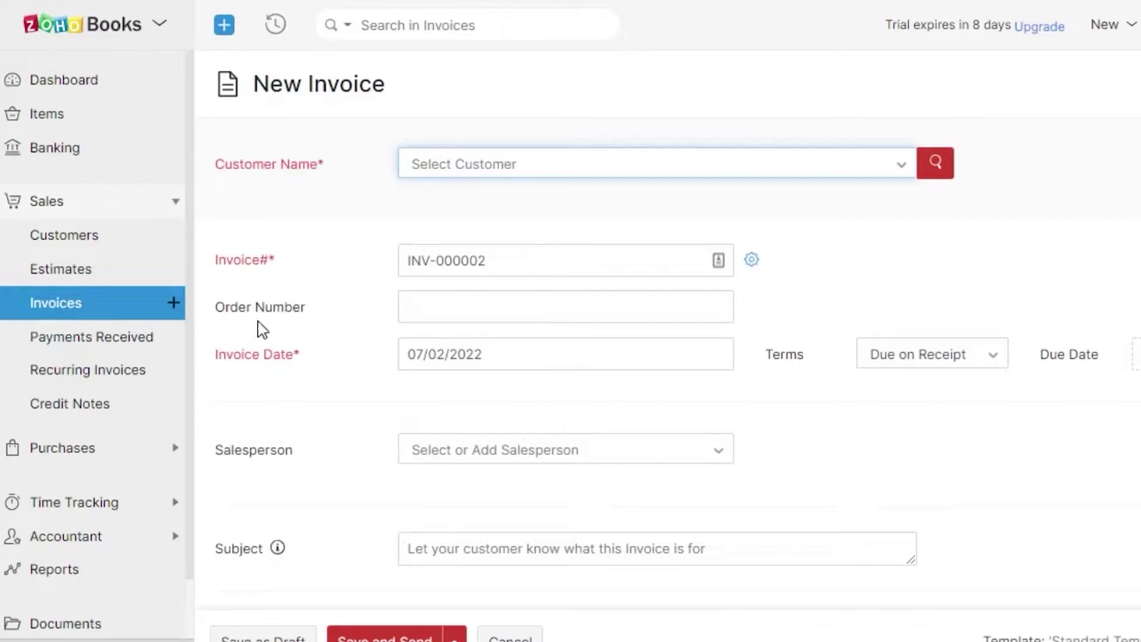
Select the existing customer on invoice INV-000002, then head to the Customers section
{"action": "scroll", "coordinate": [671, 330], "scroll_direction": "down", "scroll_amount": 10}
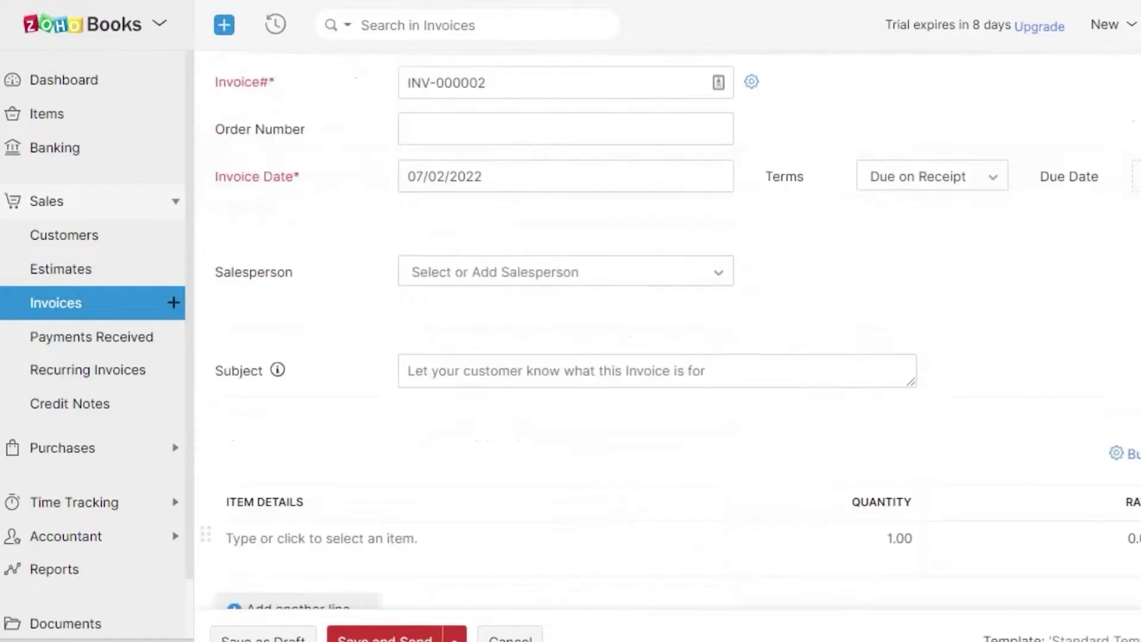
{"action": "scroll", "coordinate": [671, 330], "scroll_direction": "up", "scroll_amount": 10}
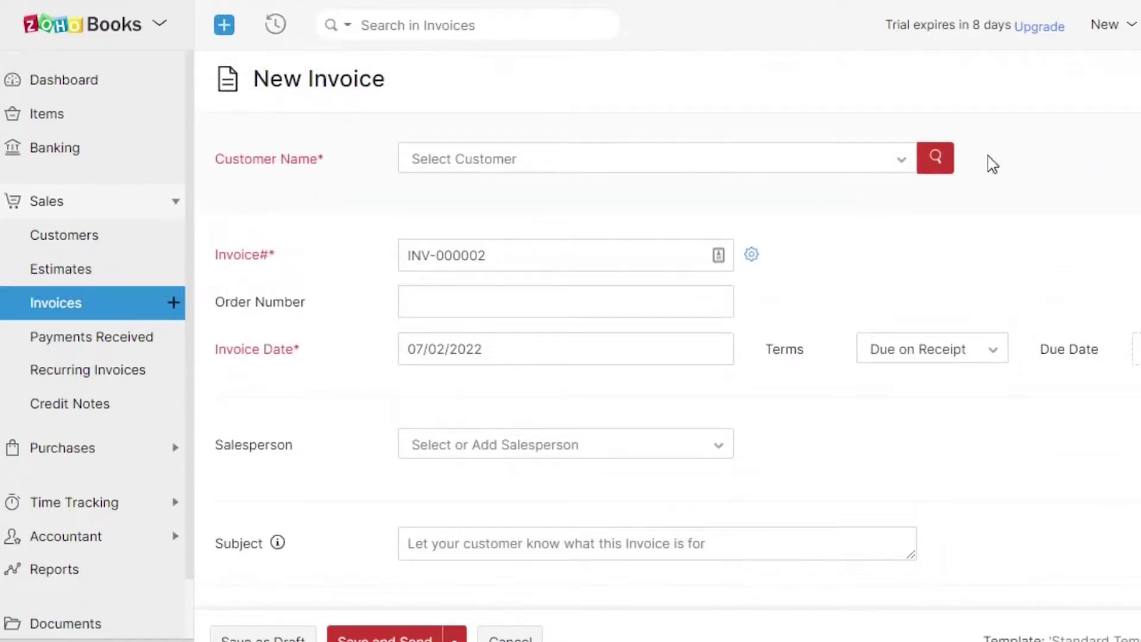
{"action": "left_click", "coordinate": [514, 162]}
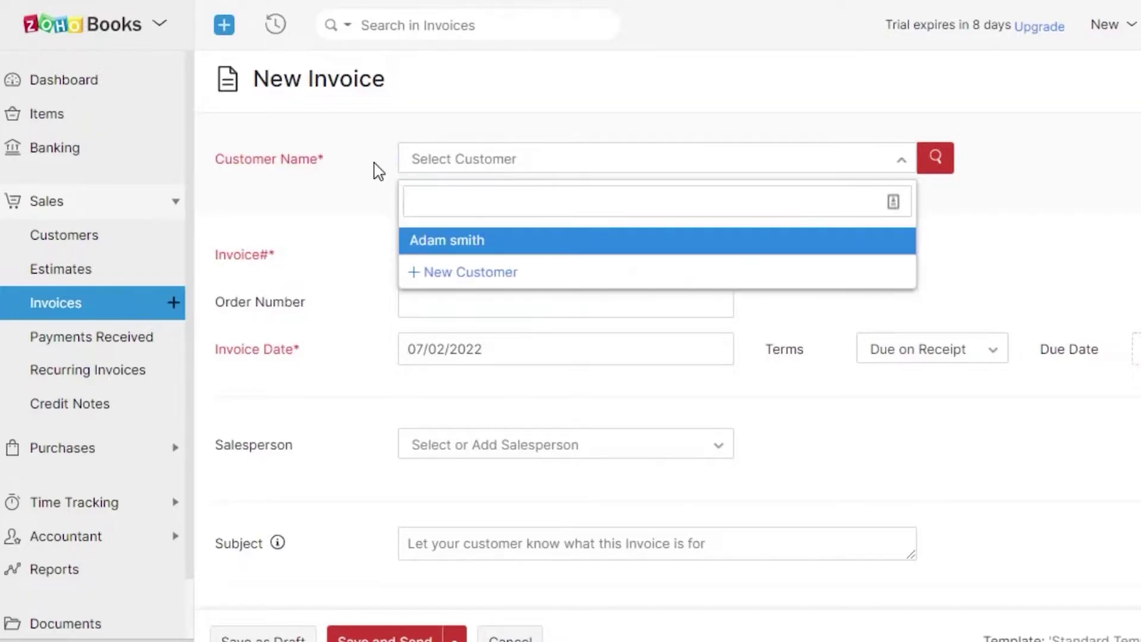
{"action": "left_click", "coordinate": [1072, 138]}
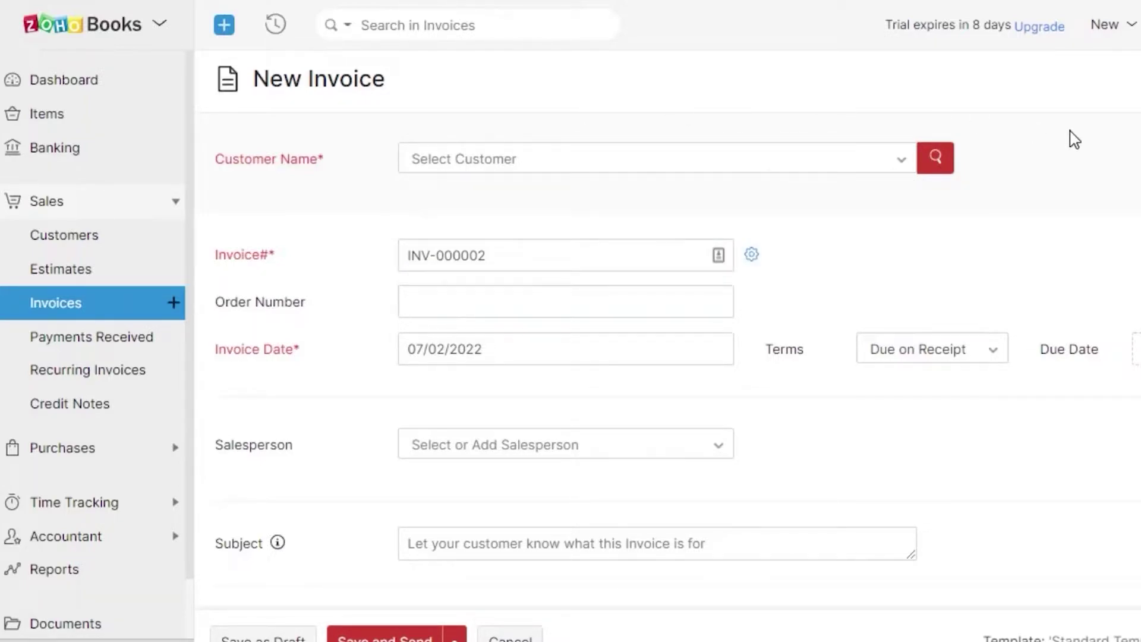
{"action": "left_click", "coordinate": [498, 167]}
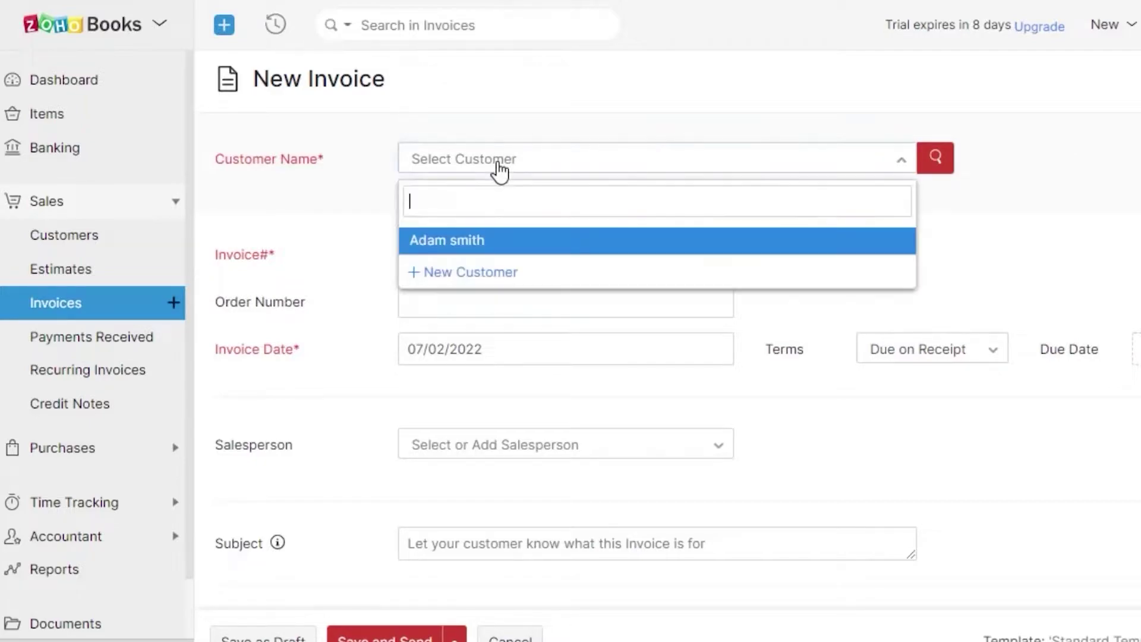
{"action": "left_click", "coordinate": [431, 244]}
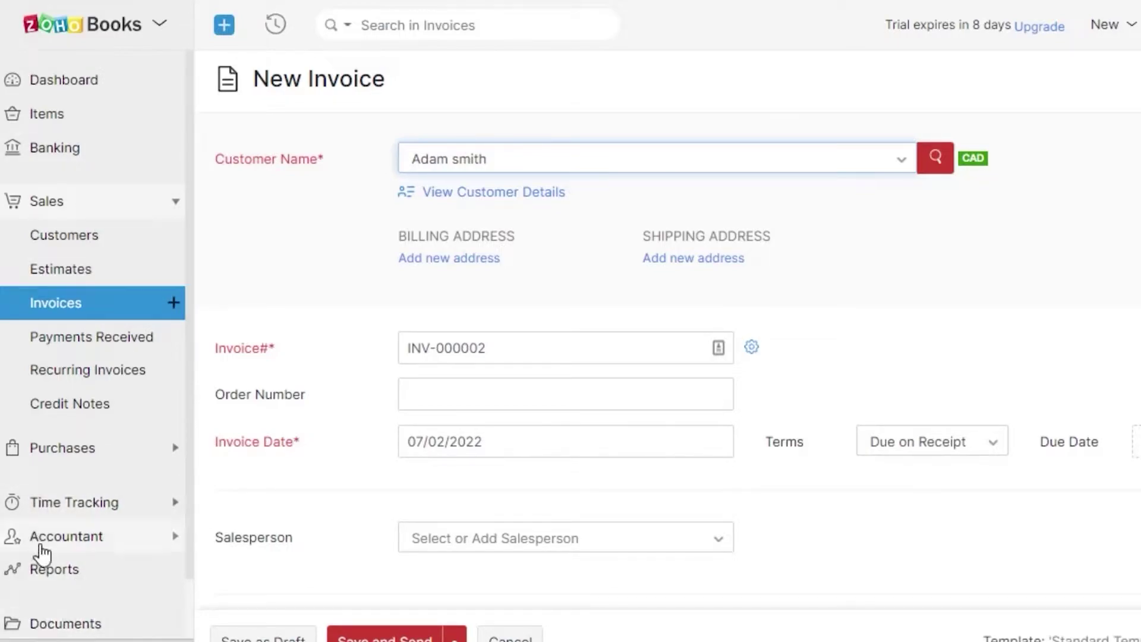
{"action": "left_click", "coordinate": [63, 238]}
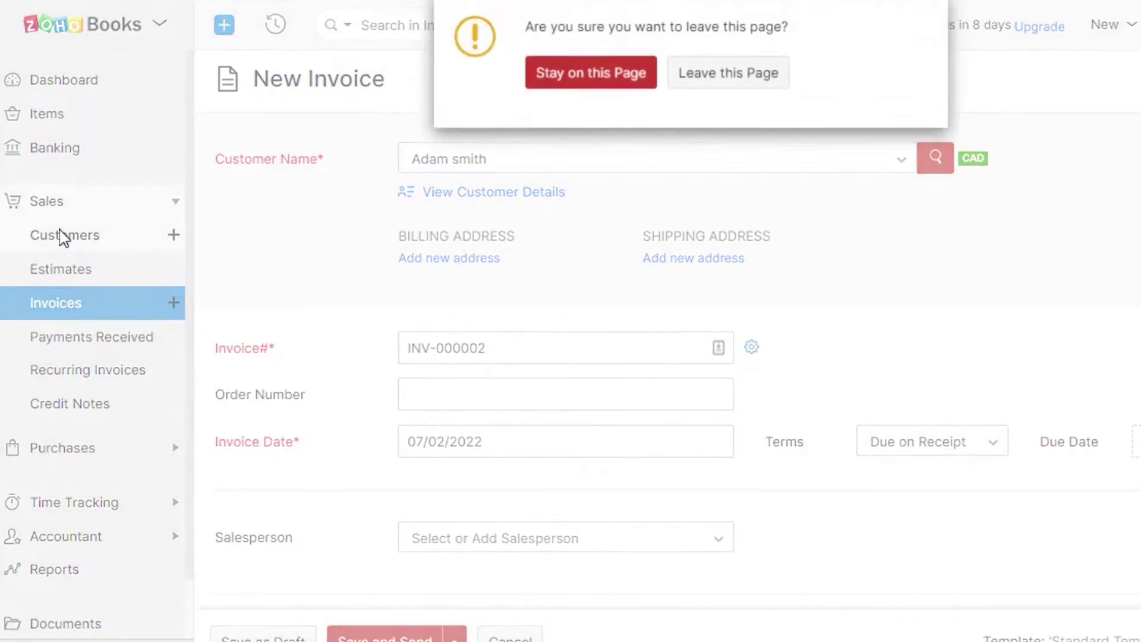
Leave the unsaved invoice and create a customer with first, last and matching display name
{"action": "left_click", "coordinate": [708, 76]}
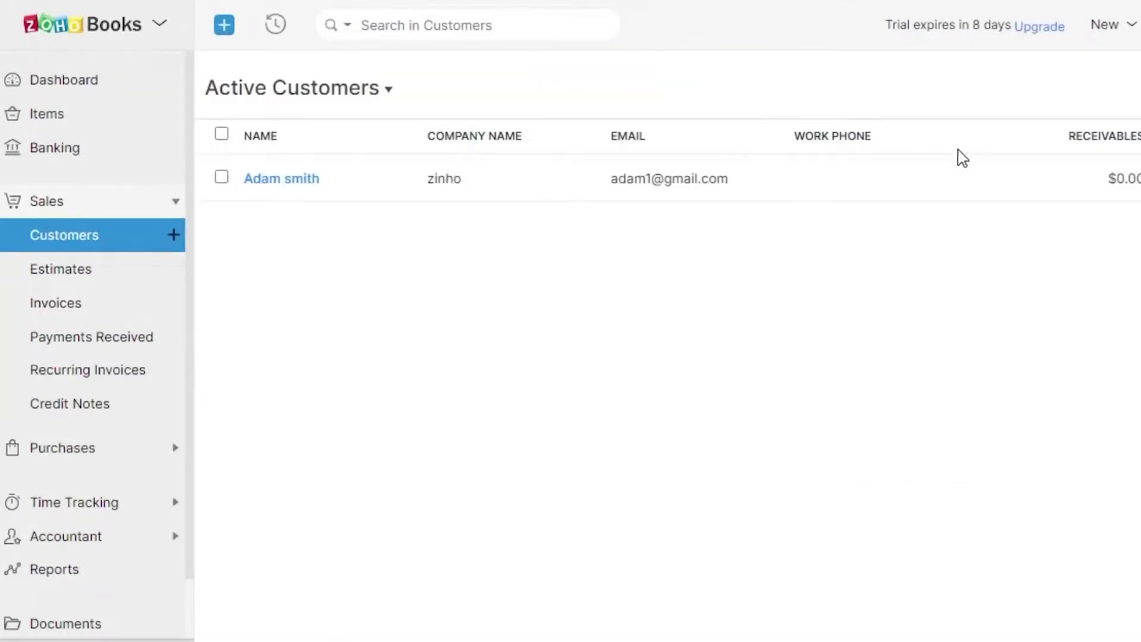
{"action": "key", "text": "alt+n"}
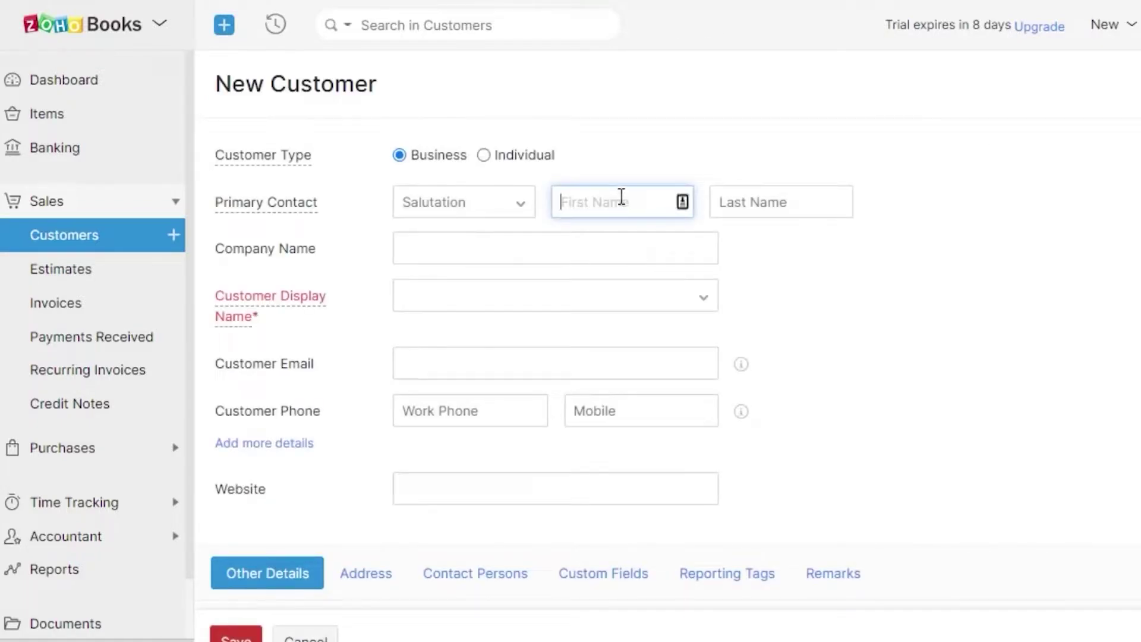
{"action": "left_click", "coordinate": [797, 203]}
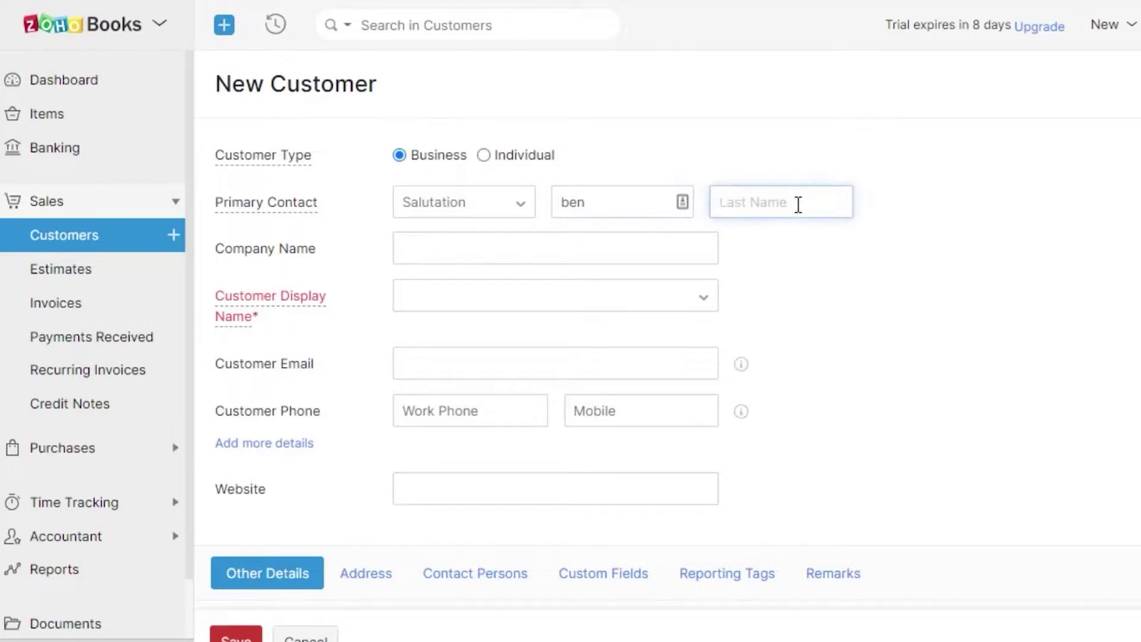
{"action": "left_click", "coordinate": [463, 295]}
{"action": "left_click", "coordinate": [428, 323]}
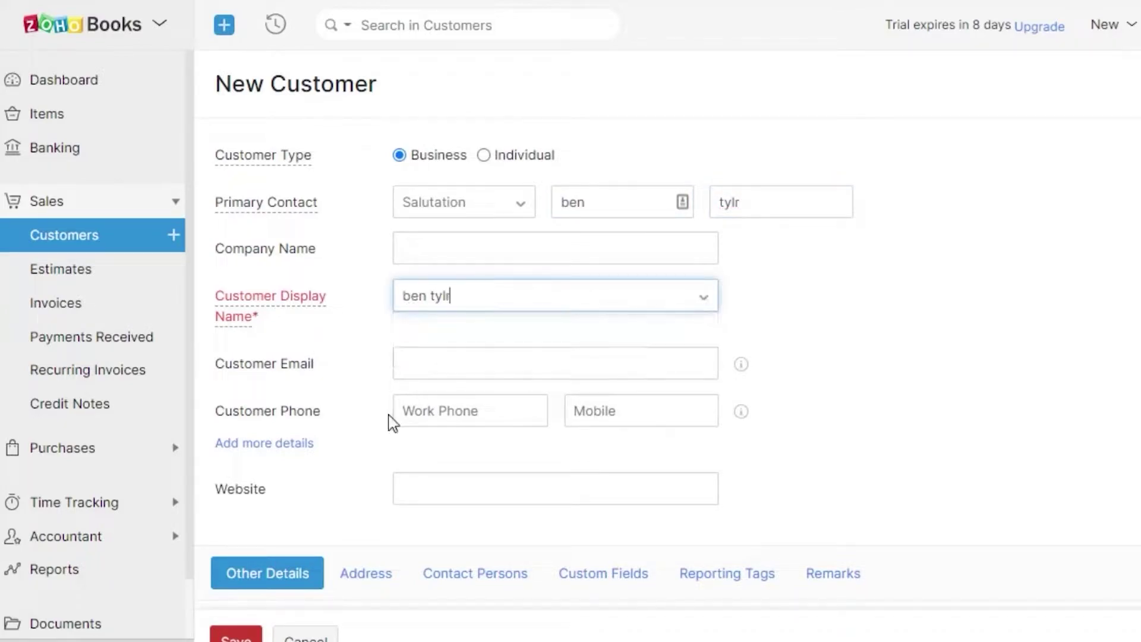
{"action": "left_click", "coordinate": [424, 360]}
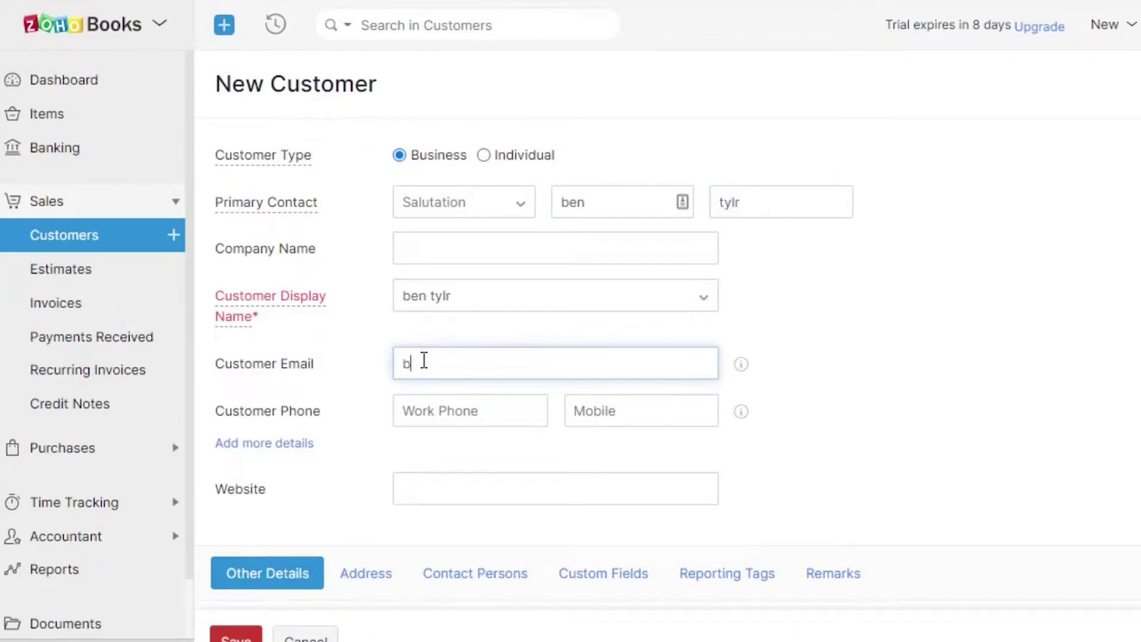
Add the customer's e-mail, save the customer, and start a new invoice
{"action": "left_click", "coordinate": [236, 636]}
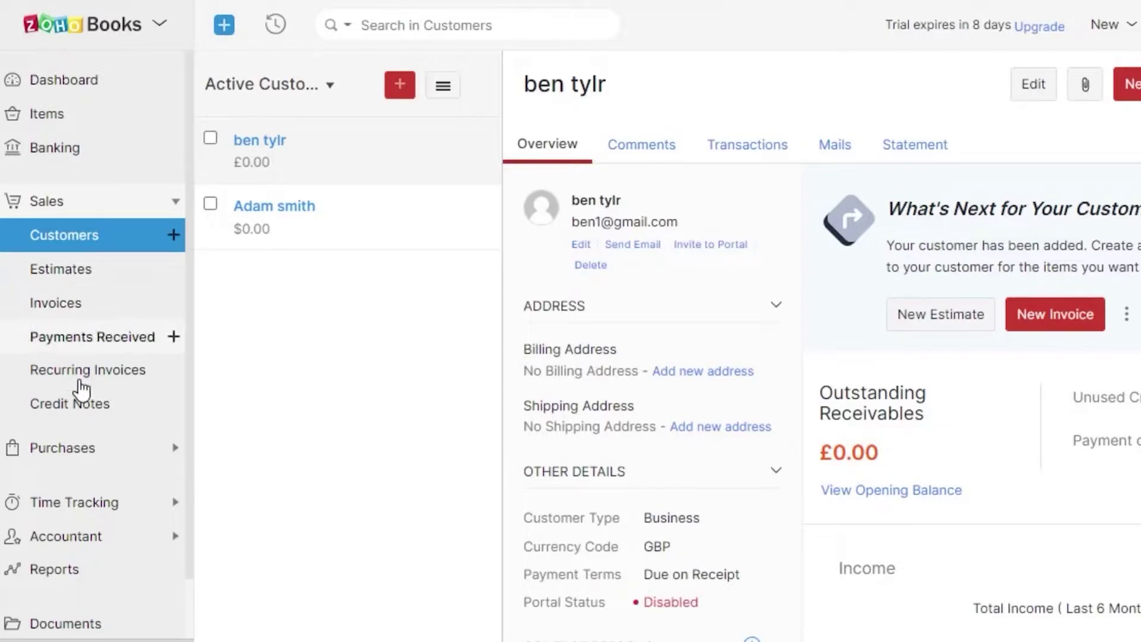
{"action": "left_click", "coordinate": [78, 306]}
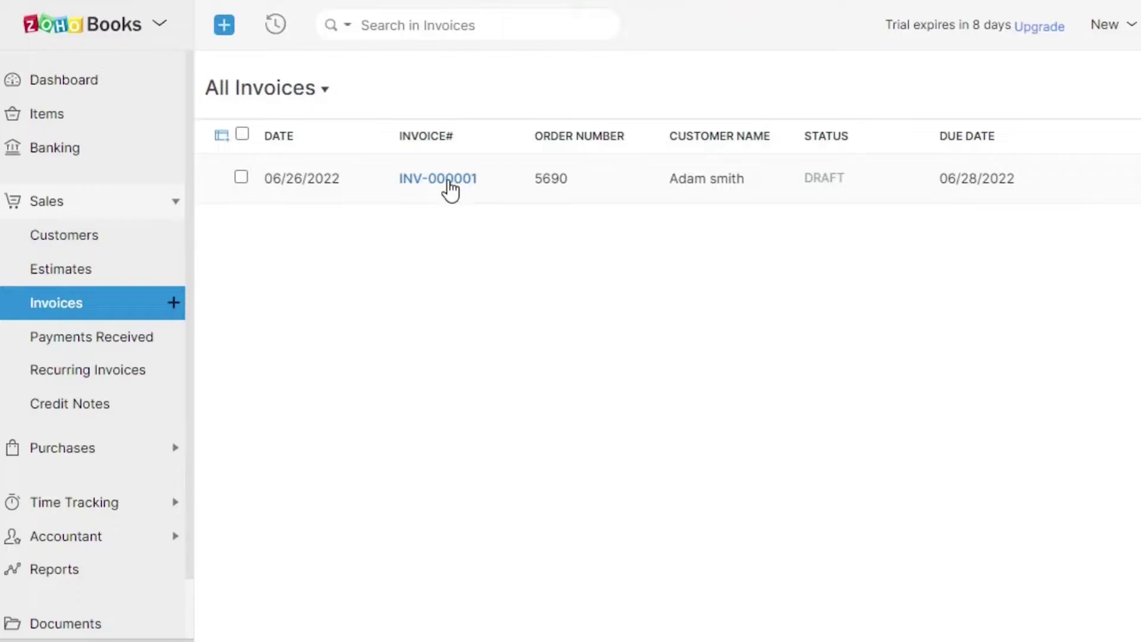
{"action": "left_click", "coordinate": [1139, 87]}
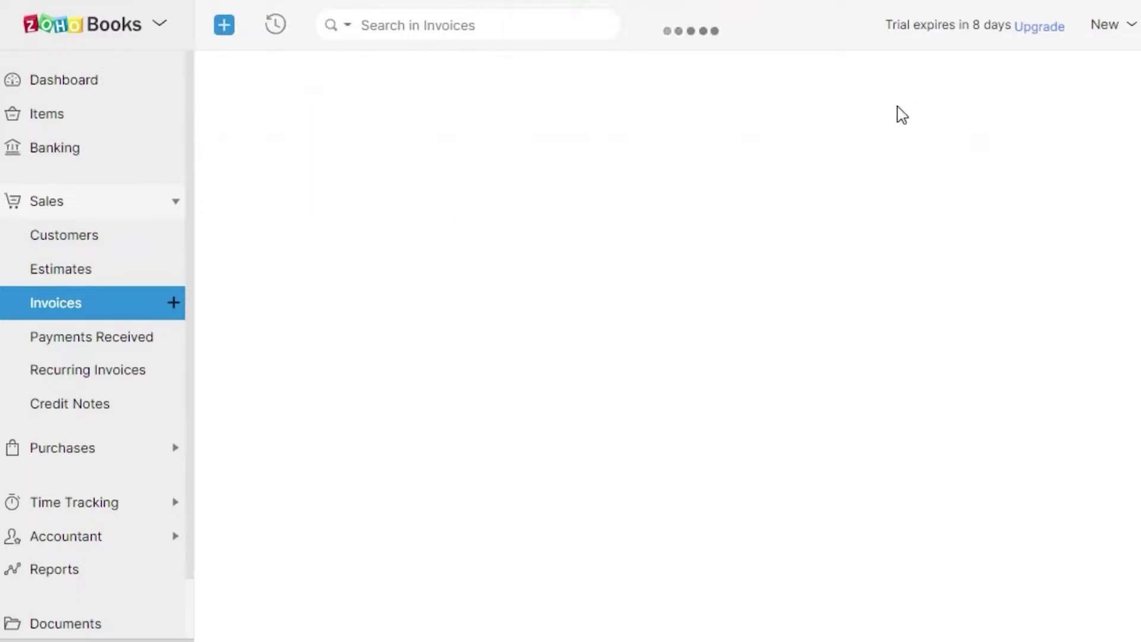
Address invoice INV-000002 to the new customer, keeping the default date and no salesperson
{"action": "left_click", "coordinate": [527, 170]}
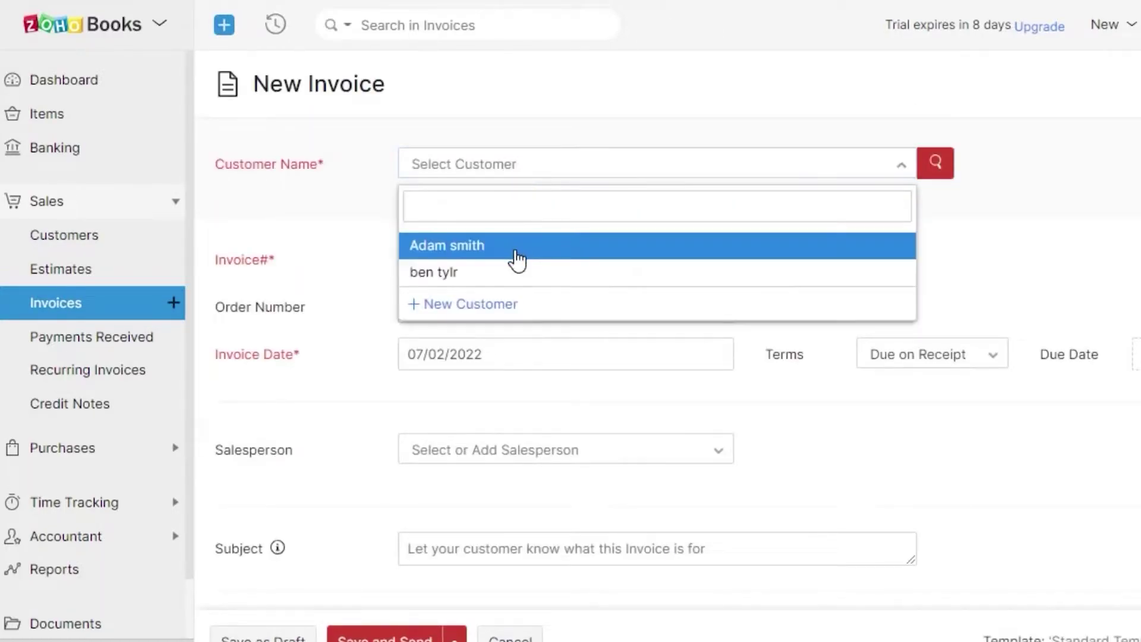
{"action": "left_click", "coordinate": [506, 273]}
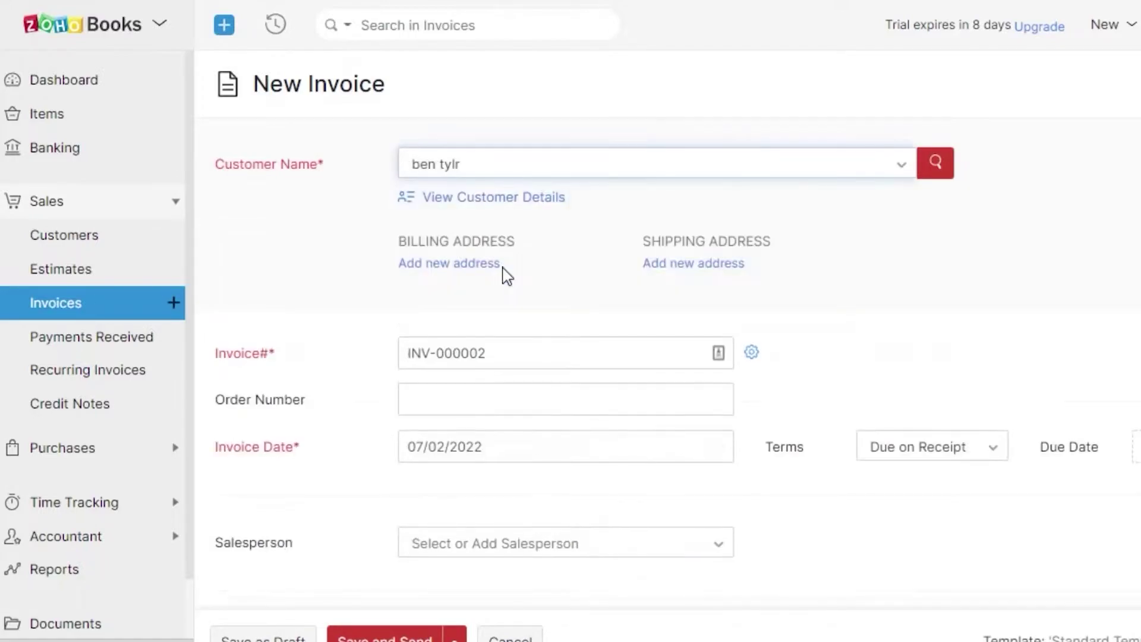
{"action": "left_click", "coordinate": [495, 354]}
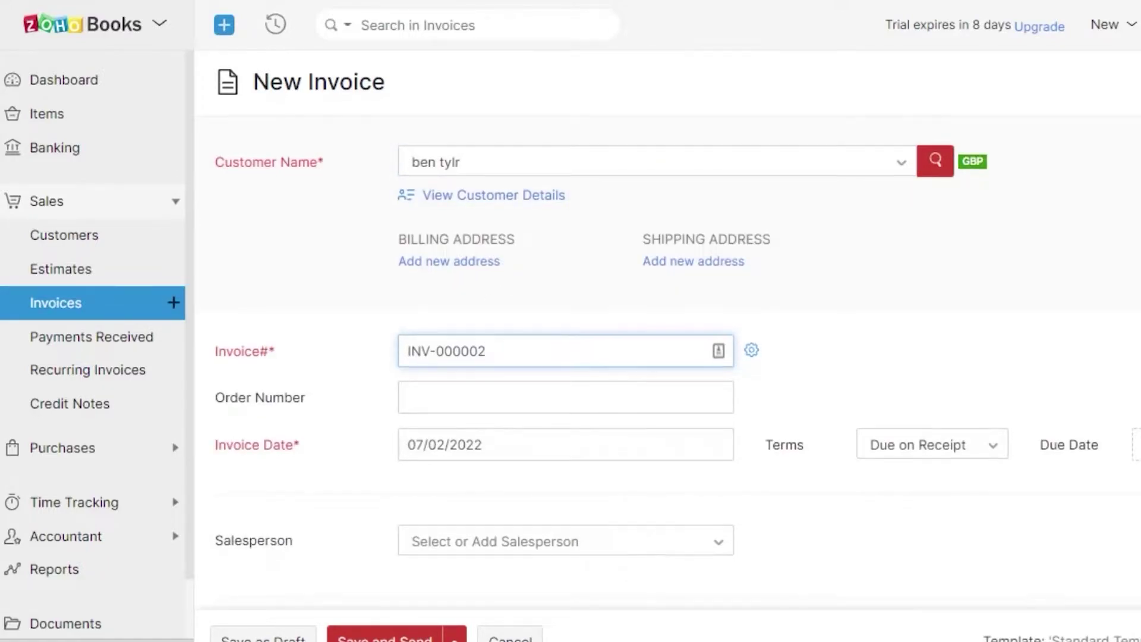
{"action": "scroll", "coordinate": [670, 330], "scroll_direction": "down", "scroll_amount": 4}
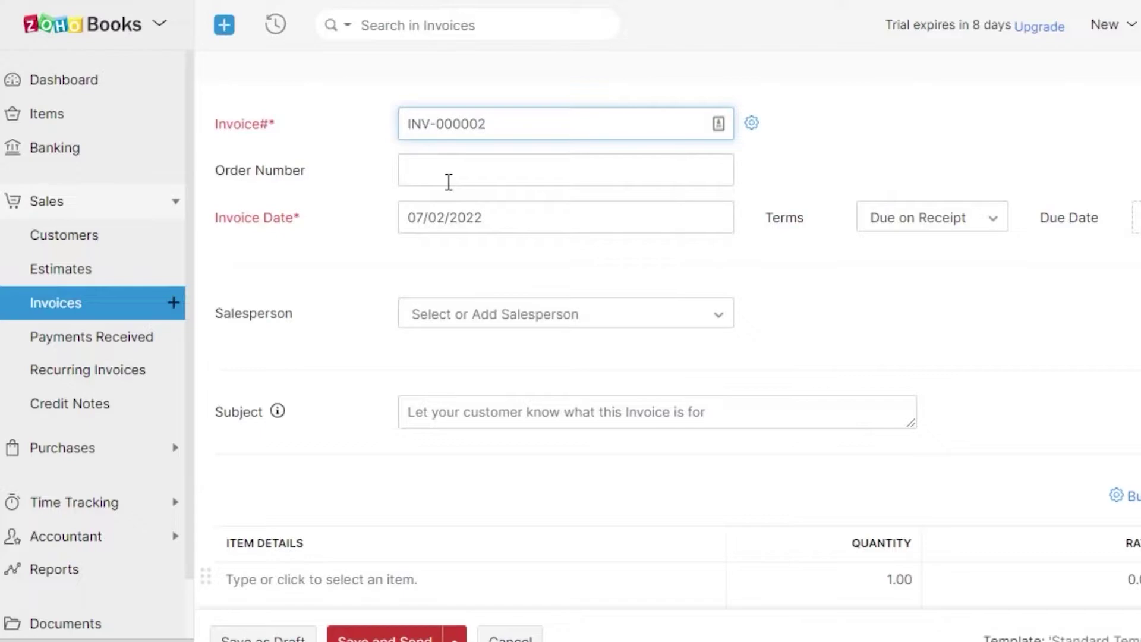
{"action": "left_click", "coordinate": [509, 221]}
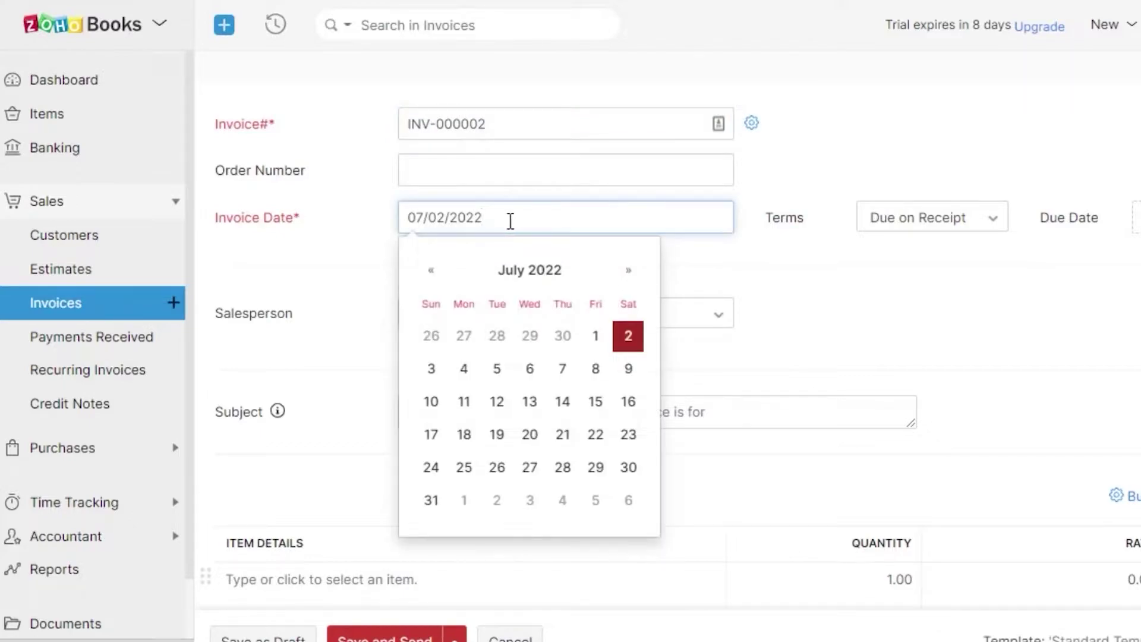
{"action": "left_click", "coordinate": [629, 333]}
{"action": "left_click", "coordinate": [429, 320]}
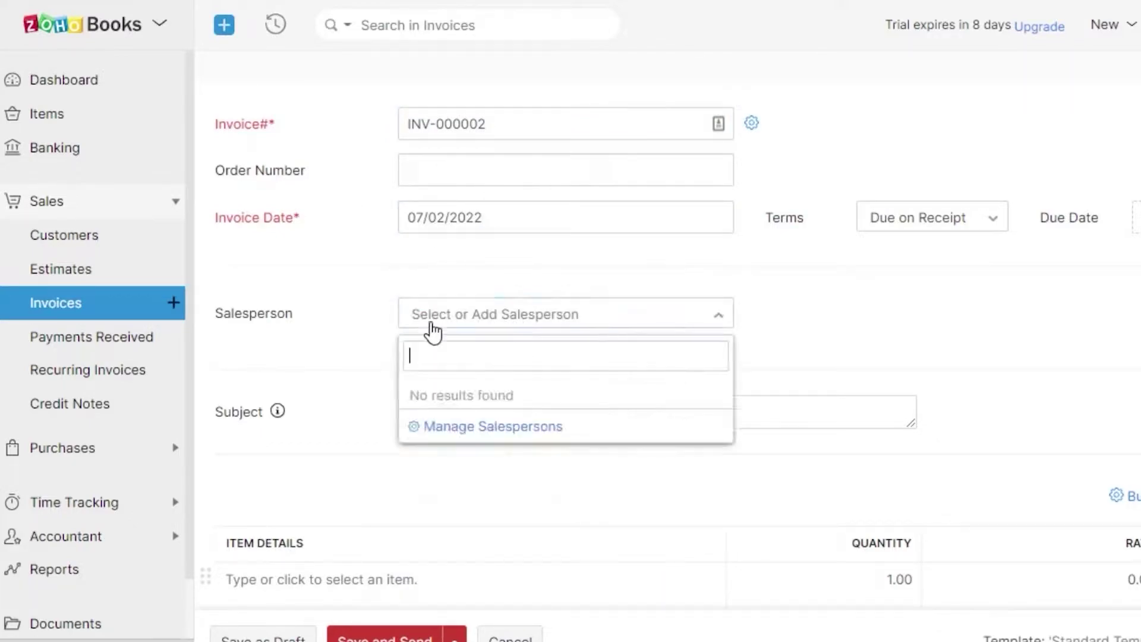
{"action": "left_click", "coordinate": [1132, 333]}
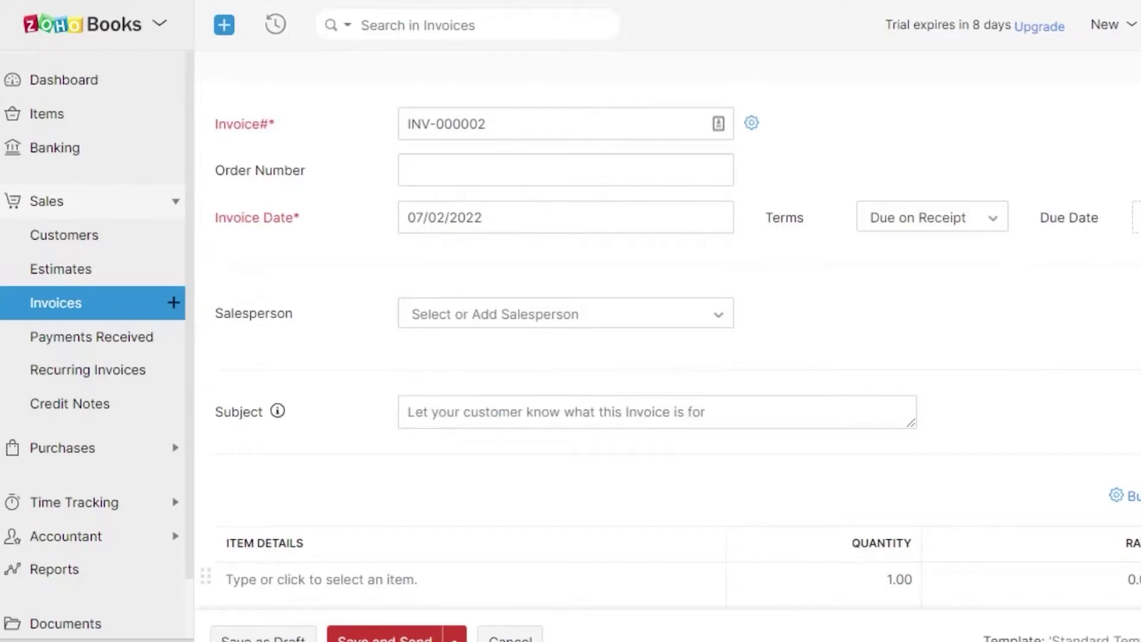
{"action": "scroll", "coordinate": [1131, 333], "scroll_direction": "down", "scroll_amount": 6}
{"action": "scroll", "coordinate": [666, 333], "scroll_direction": "up", "scroll_amount": 3}
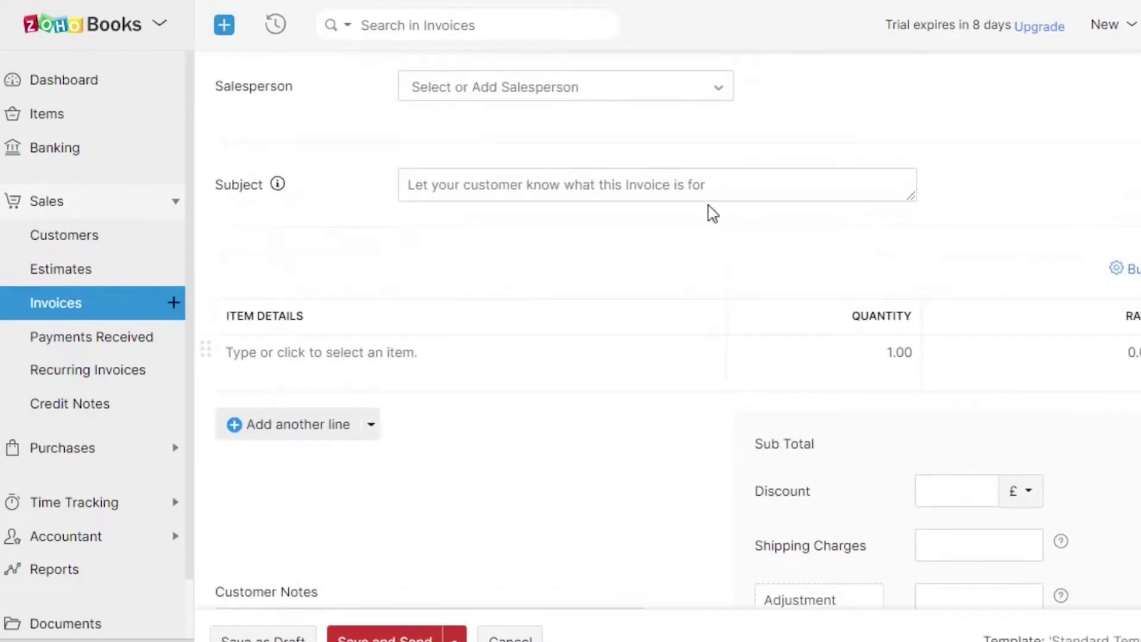
Set the subject to 'invoice for sessions' and begin a new item for the first line
{"action": "left_click", "coordinate": [655, 179]}
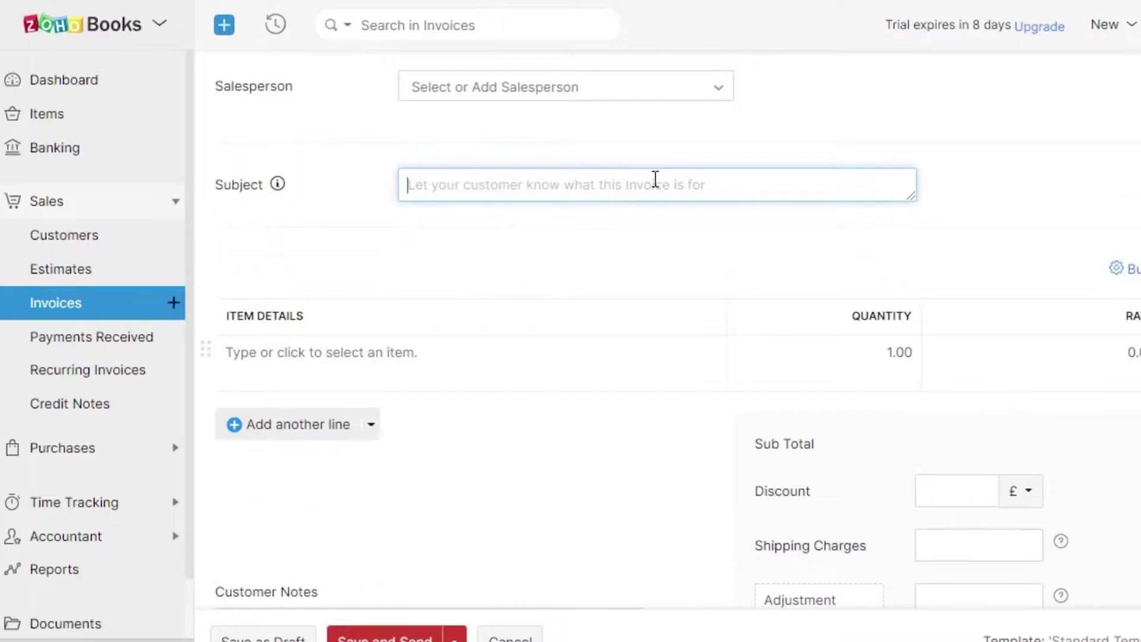
{"action": "type", "text": "invoice for sessions"}
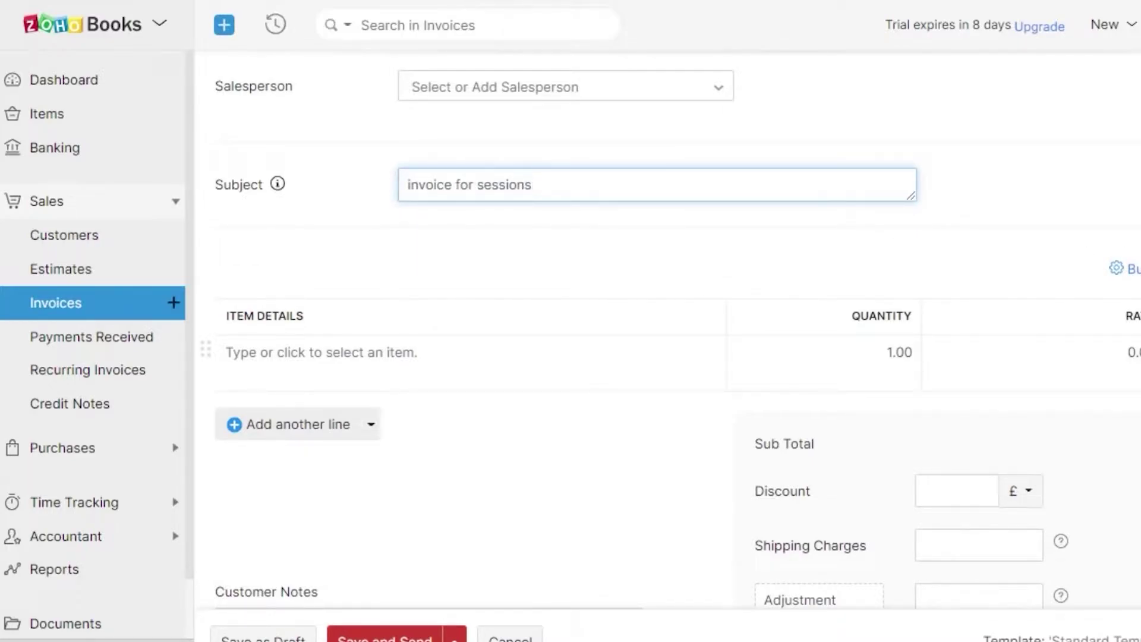
{"action": "scroll", "coordinate": [733, 221], "scroll_direction": "down", "scroll_amount": 3}
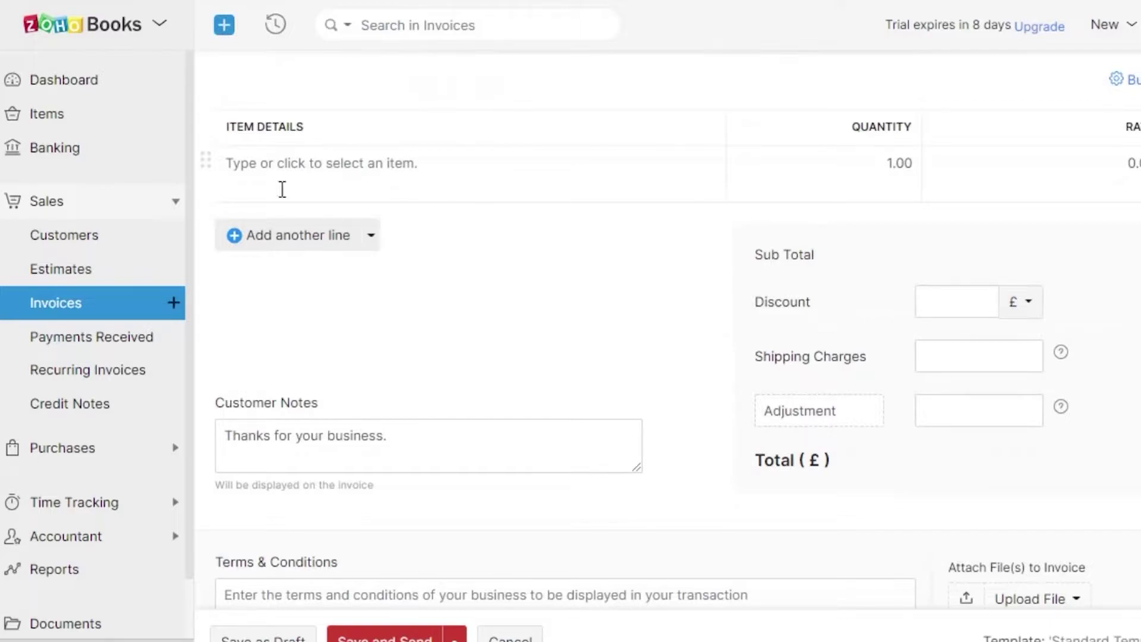
{"action": "left_click", "coordinate": [286, 170]}
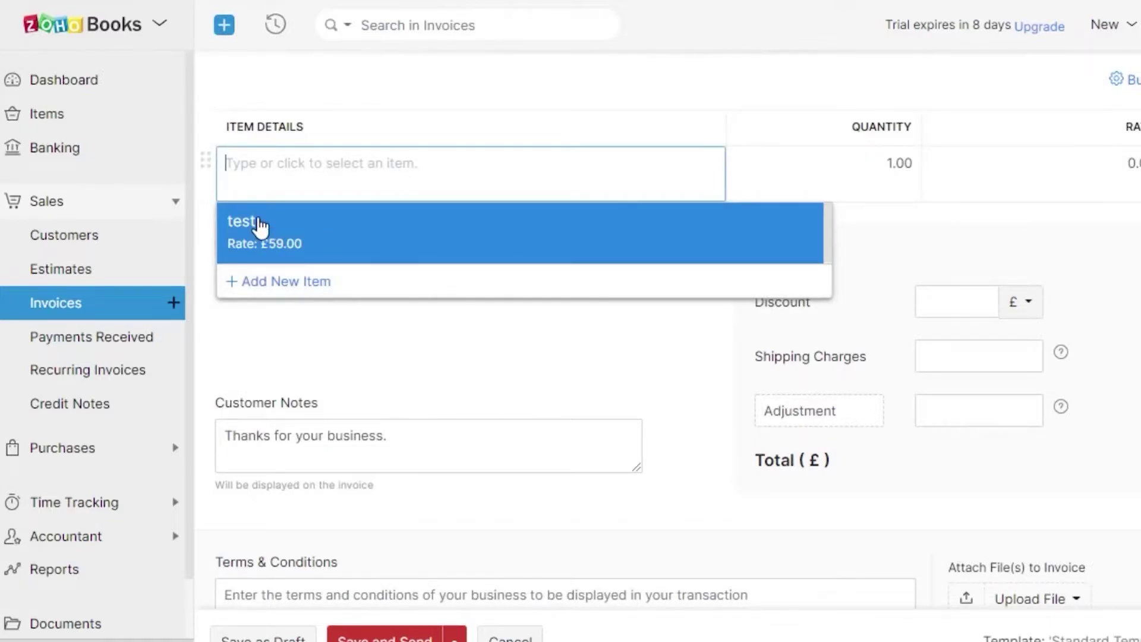
{"action": "left_click", "coordinate": [266, 282]}
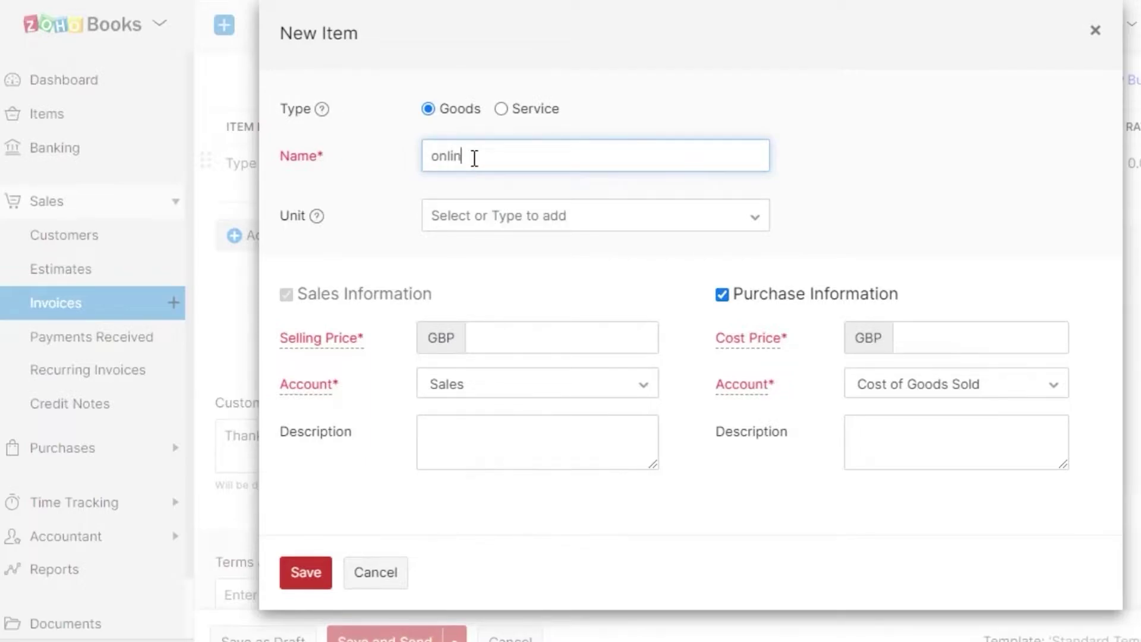
Save the new item 'online sessions' at GBP 59 selling and cost price, keeping the Sales account
{"action": "type", "text": "sessions"}
{"action": "left_click", "coordinate": [490, 225]}
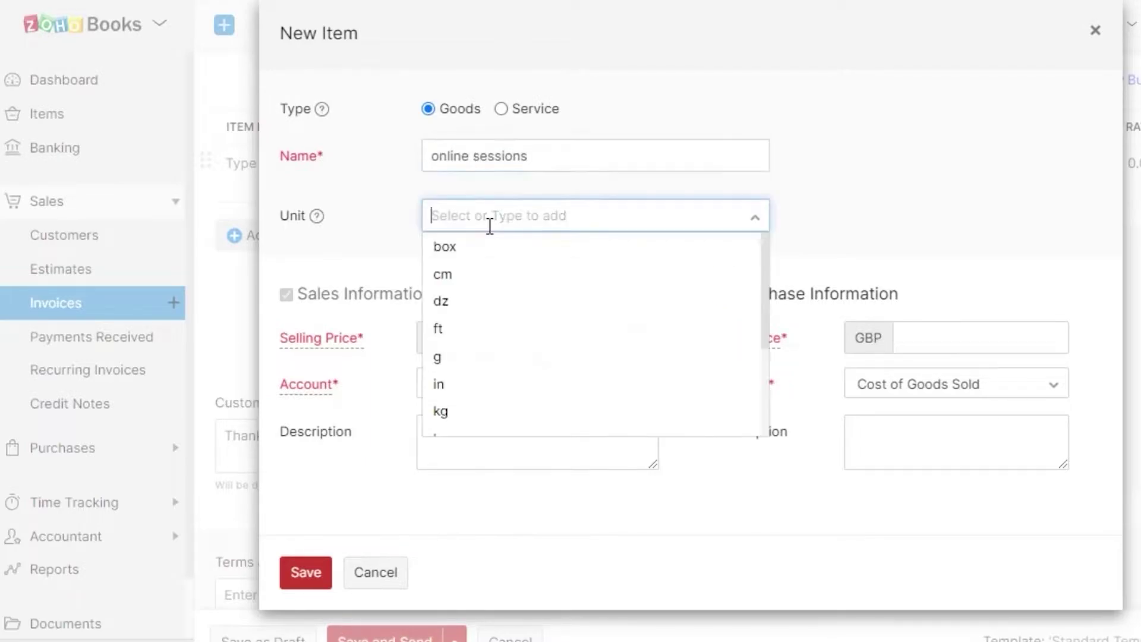
{"action": "left_click", "coordinate": [935, 191]}
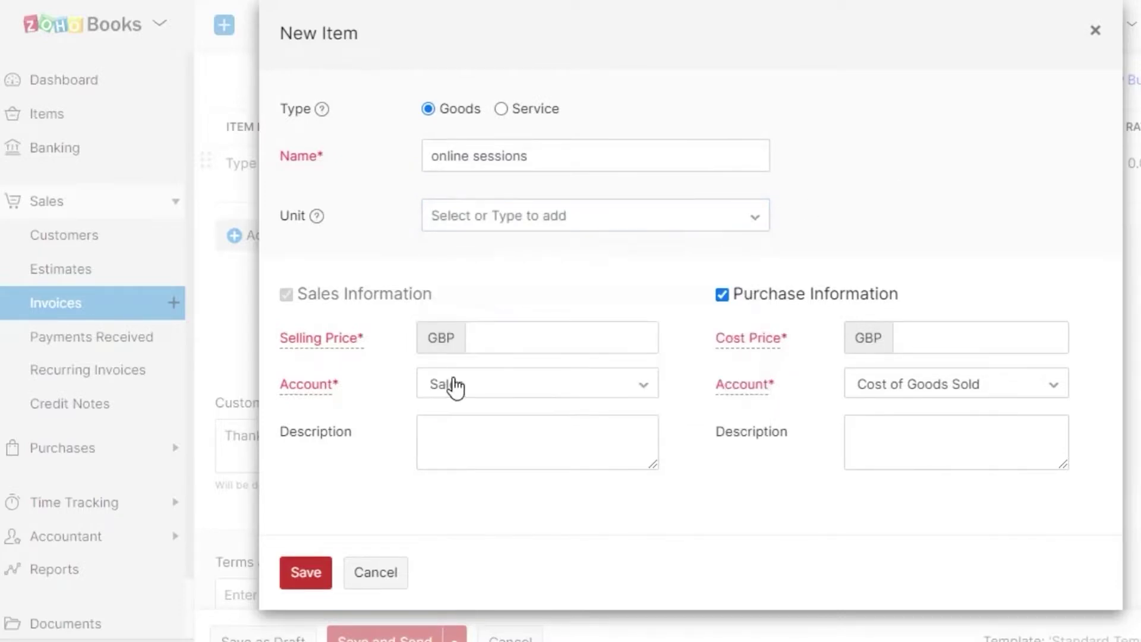
{"action": "left_click", "coordinate": [486, 349]}
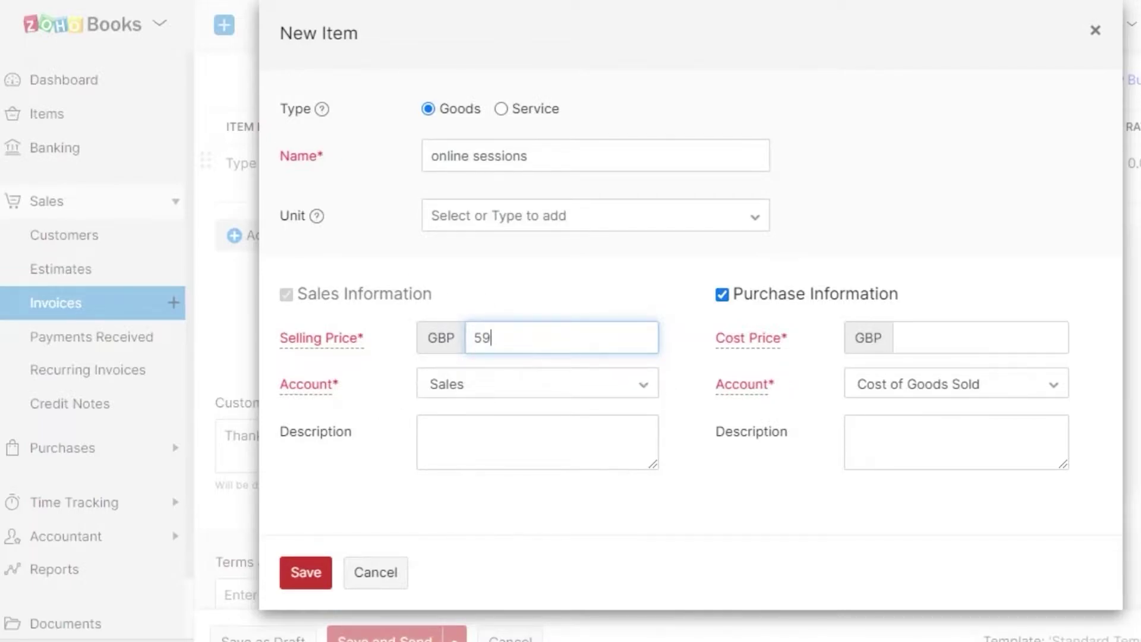
{"action": "left_click", "coordinate": [326, 580]}
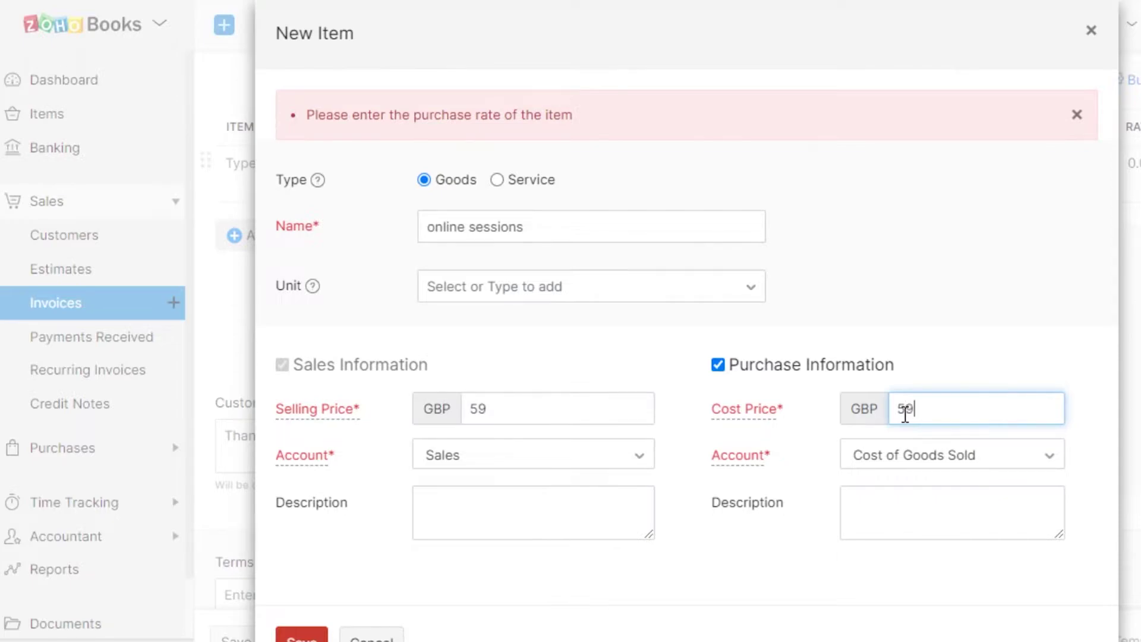
{"action": "left_click", "coordinate": [582, 463]}
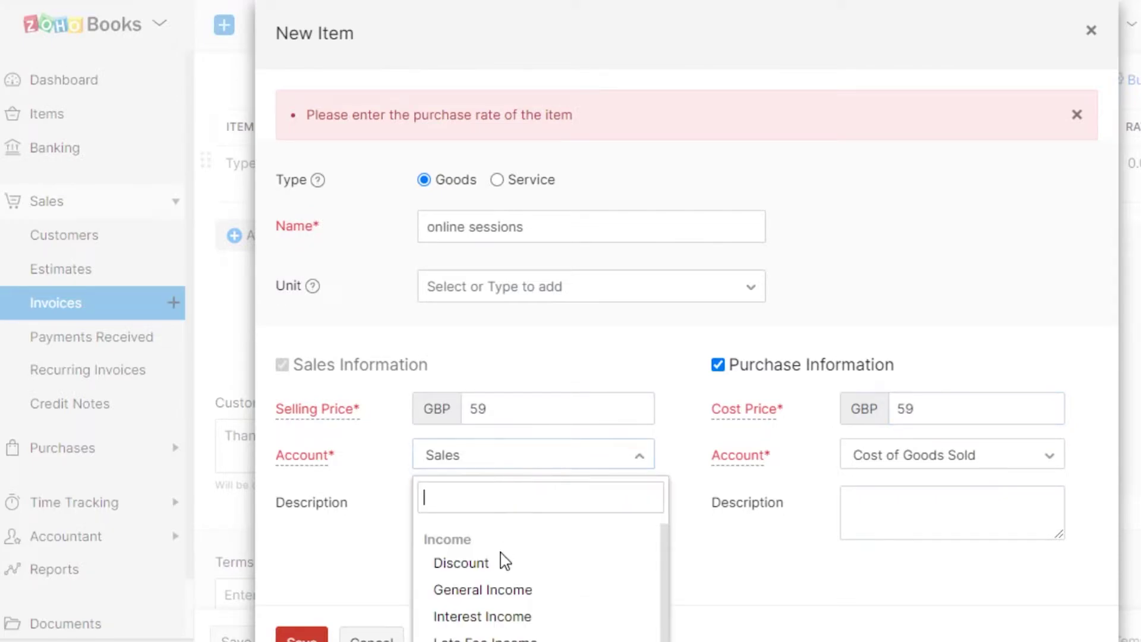
{"action": "left_click", "coordinate": [498, 461]}
{"action": "left_click", "coordinate": [961, 463]}
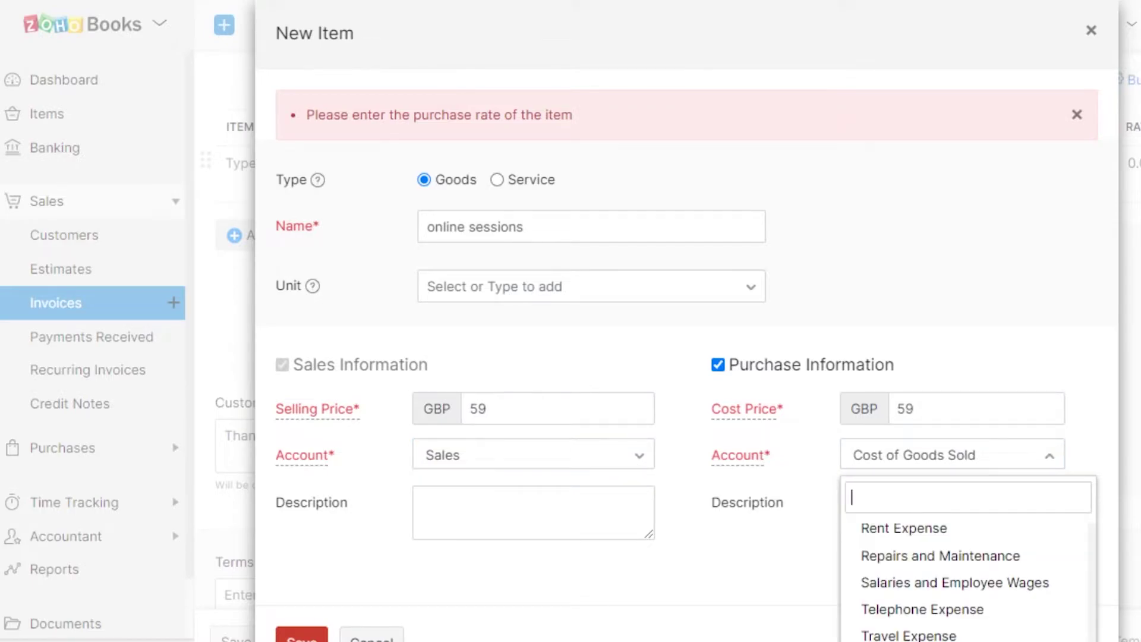
{"action": "scroll", "coordinate": [684, 357], "scroll_direction": "down", "scroll_amount": 1}
{"action": "left_click", "coordinate": [302, 588]}
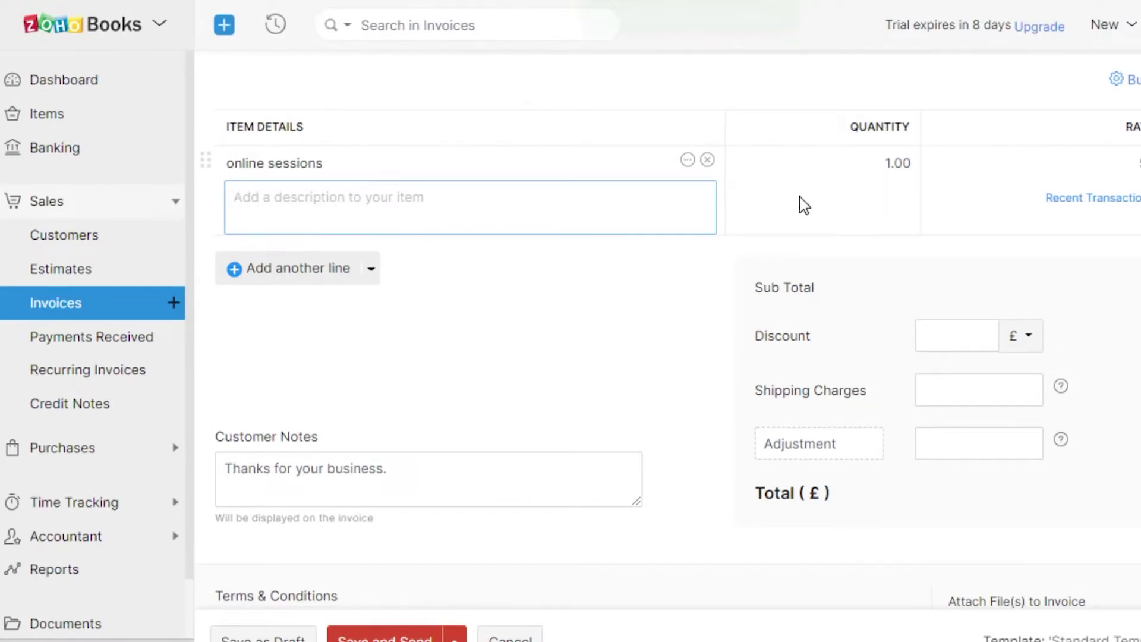
Change the online sessions line quantity from 1.00 to 3.00
{"action": "left_click", "coordinate": [892, 163]}
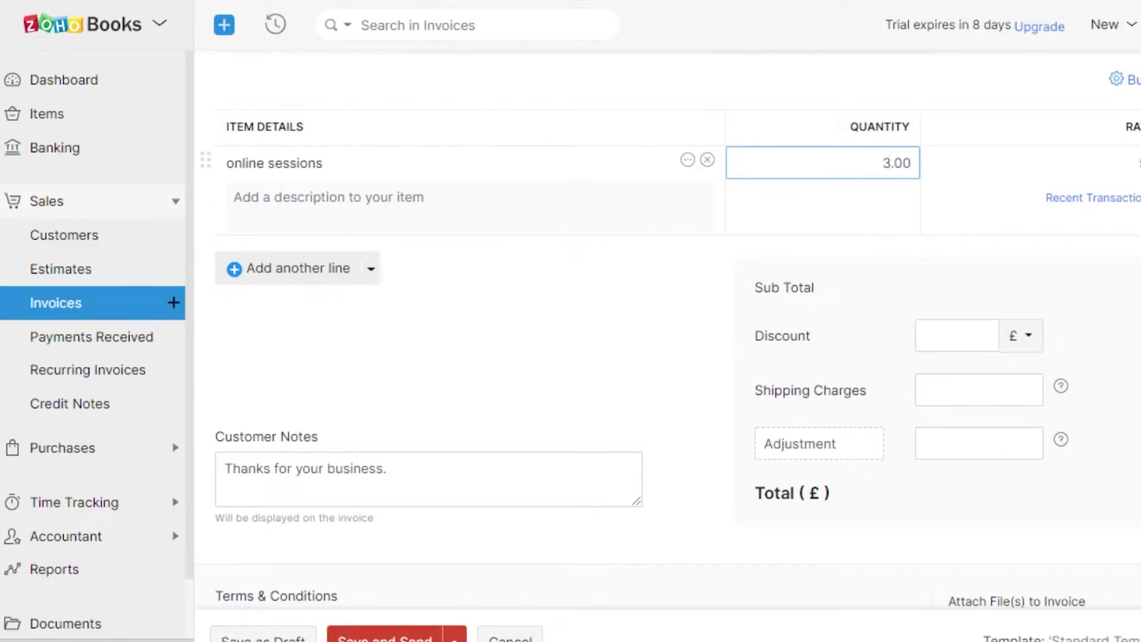
{"action": "scroll", "coordinate": [779, 234], "scroll_direction": "down", "scroll_amount": 8}
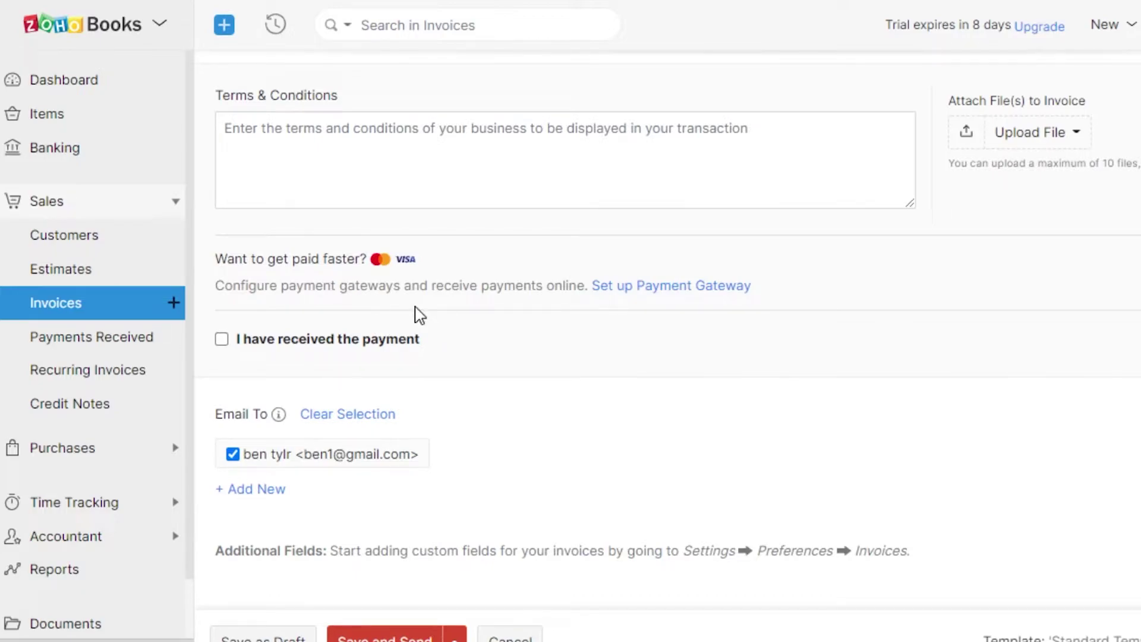
{"action": "left_click", "coordinate": [655, 285]}
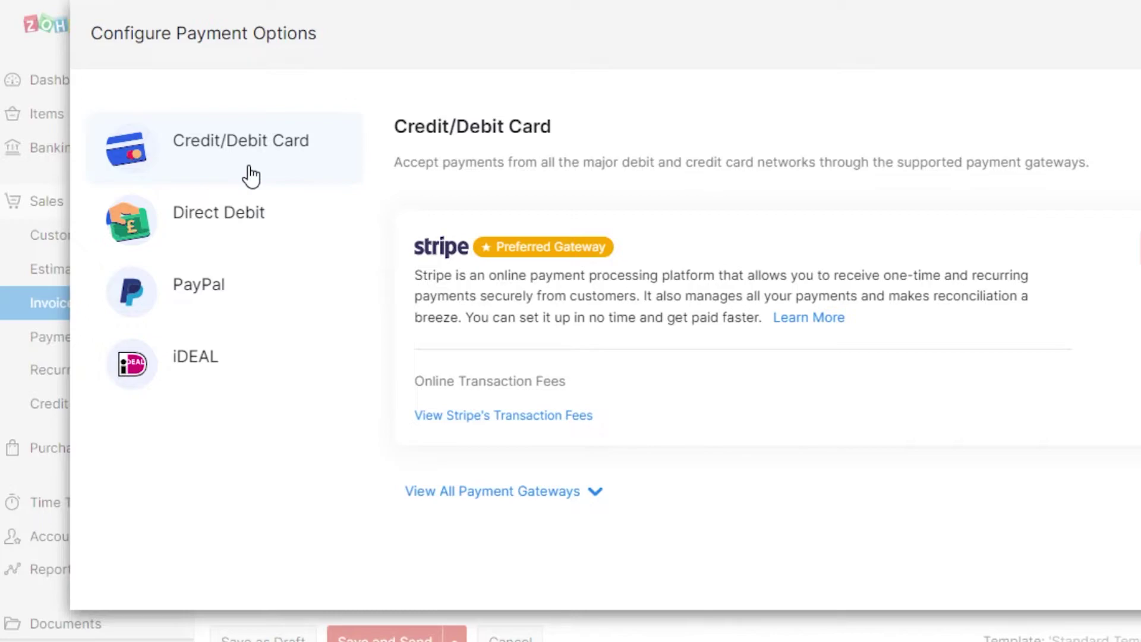
{"action": "left_click", "coordinate": [199, 223]}
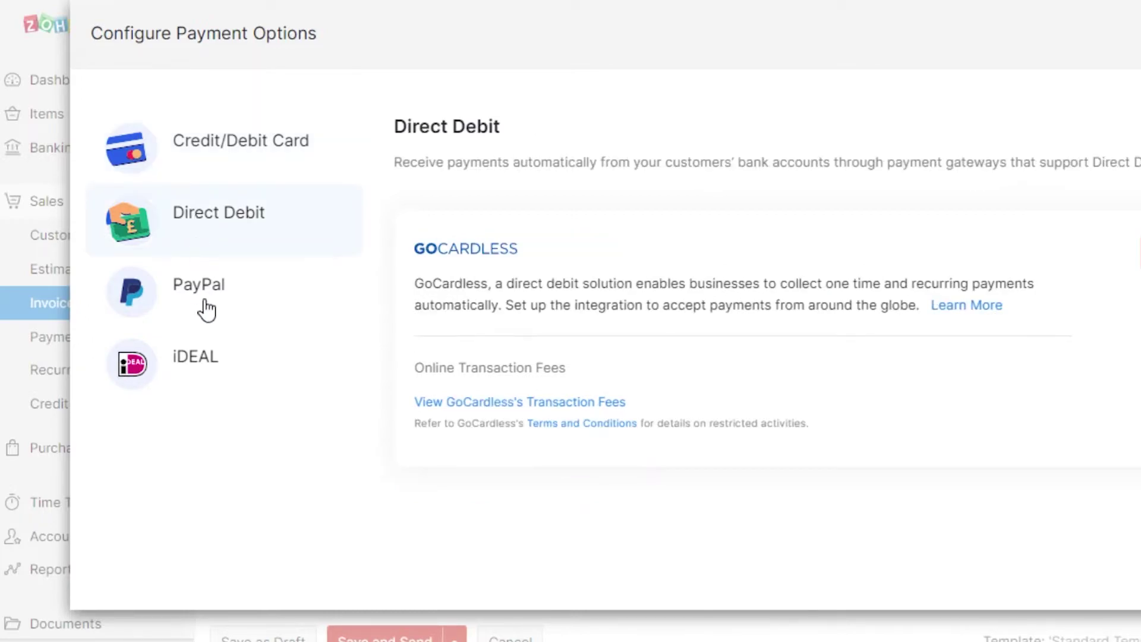
{"action": "left_click", "coordinate": [202, 306]}
{"action": "left_click", "coordinate": [213, 385]}
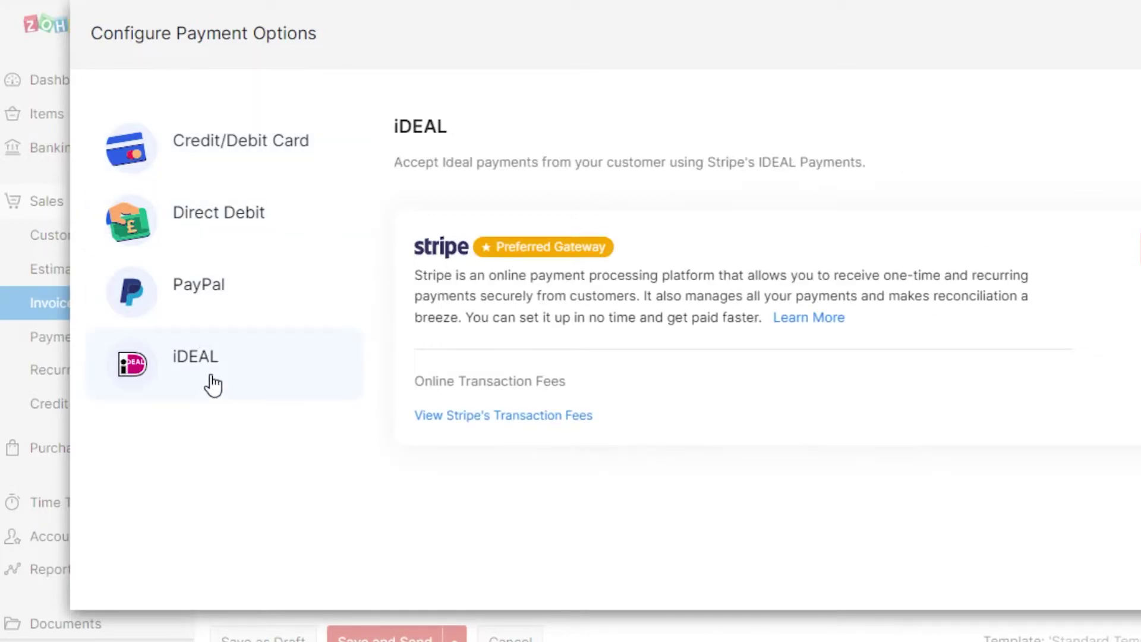
{"action": "left_click", "coordinate": [347, 148]}
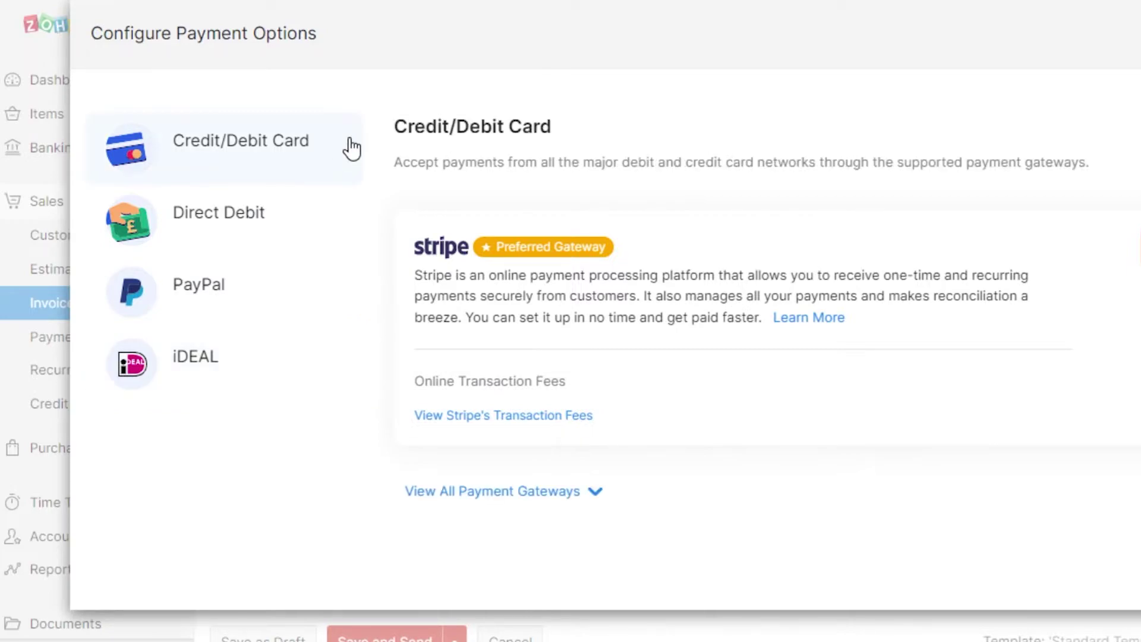
{"action": "key", "text": "Escape"}
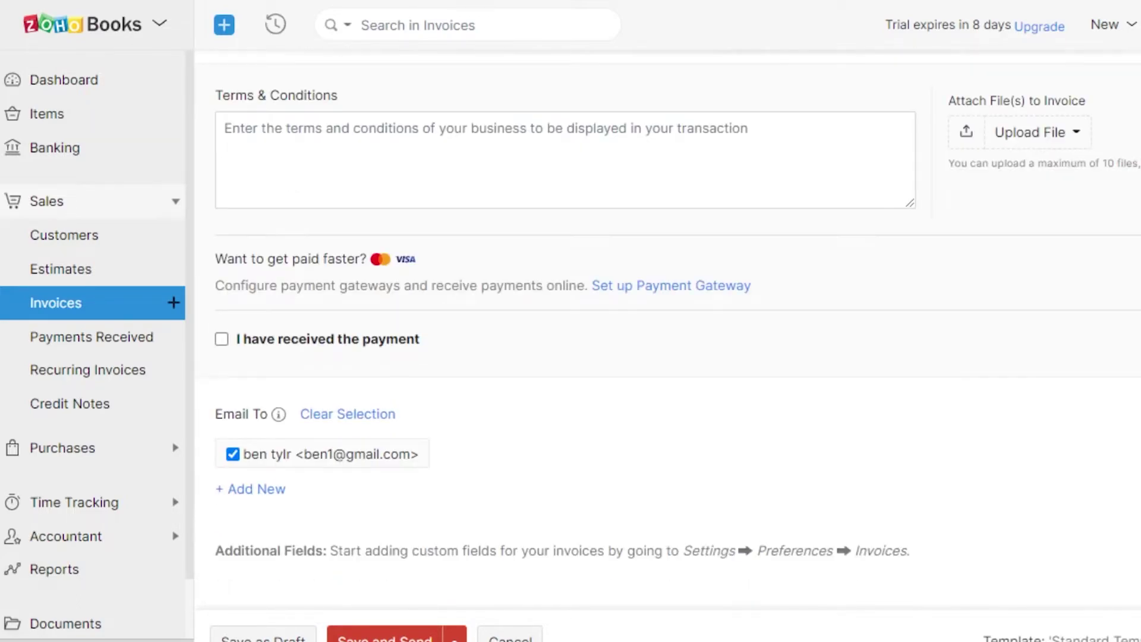
Save invoice INV-000002 as a £177.00 draft
{"action": "scroll", "coordinate": [666, 333], "scroll_direction": "up", "scroll_amount": 15}
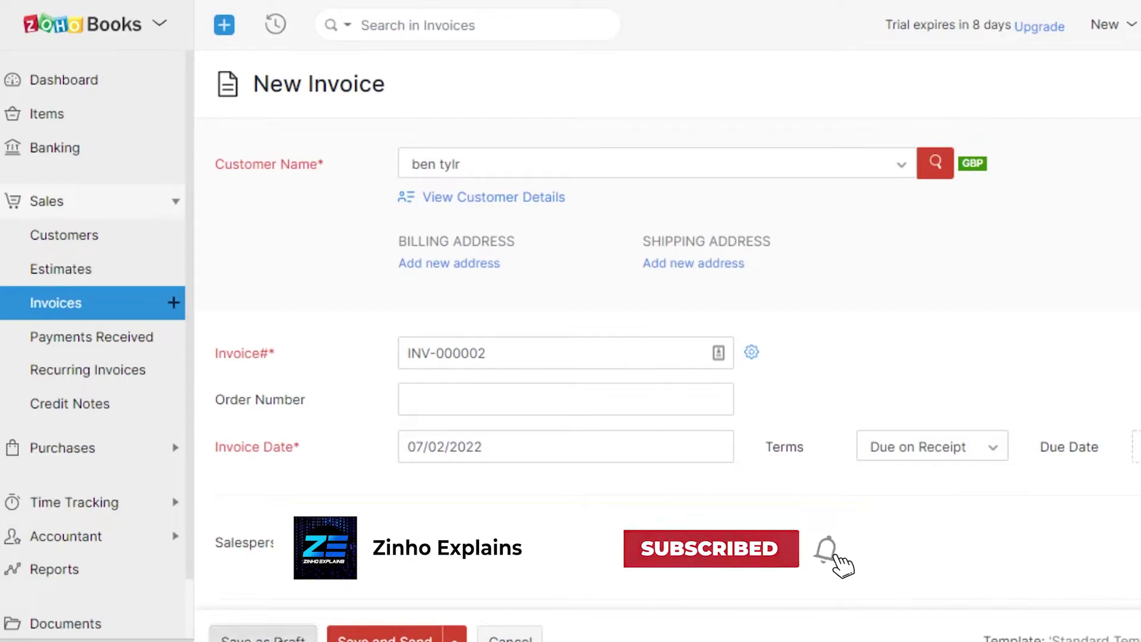
{"action": "left_click", "coordinate": [268, 638]}
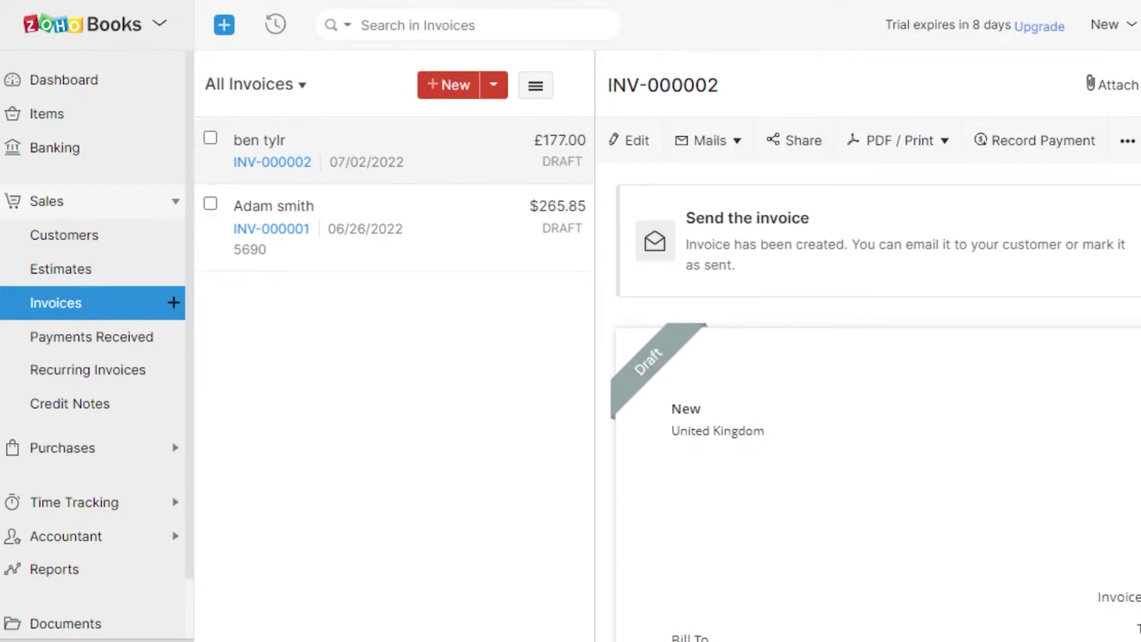
{"action": "scroll", "coordinate": [868, 410], "scroll_direction": "down", "scroll_amount": 7}
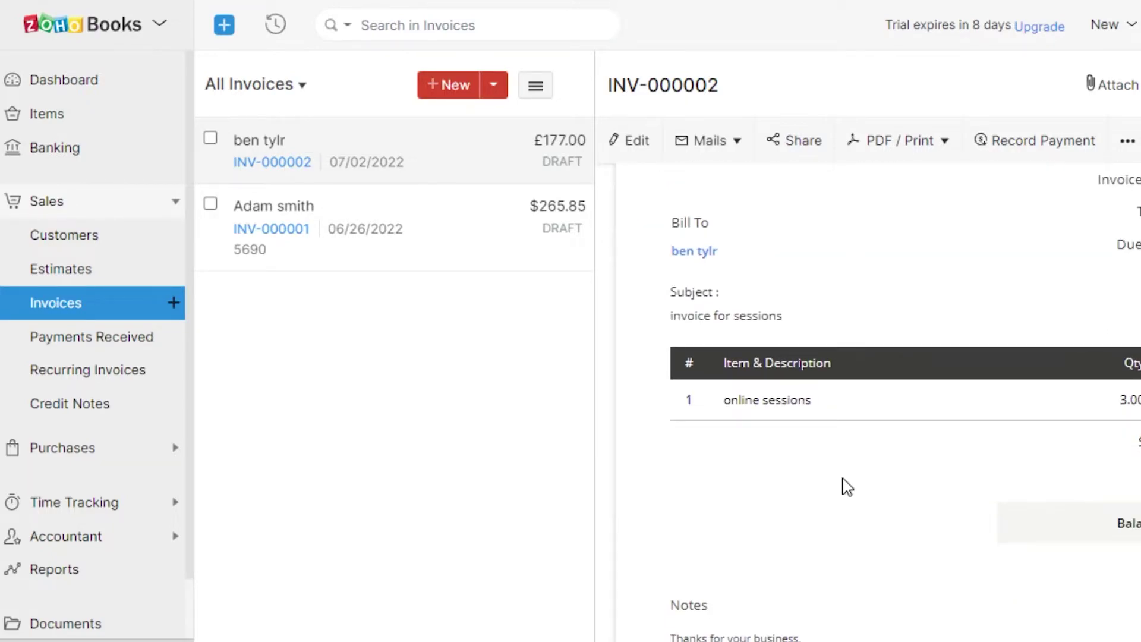
{"action": "scroll", "coordinate": [820, 297], "scroll_direction": "down", "scroll_amount": 10}
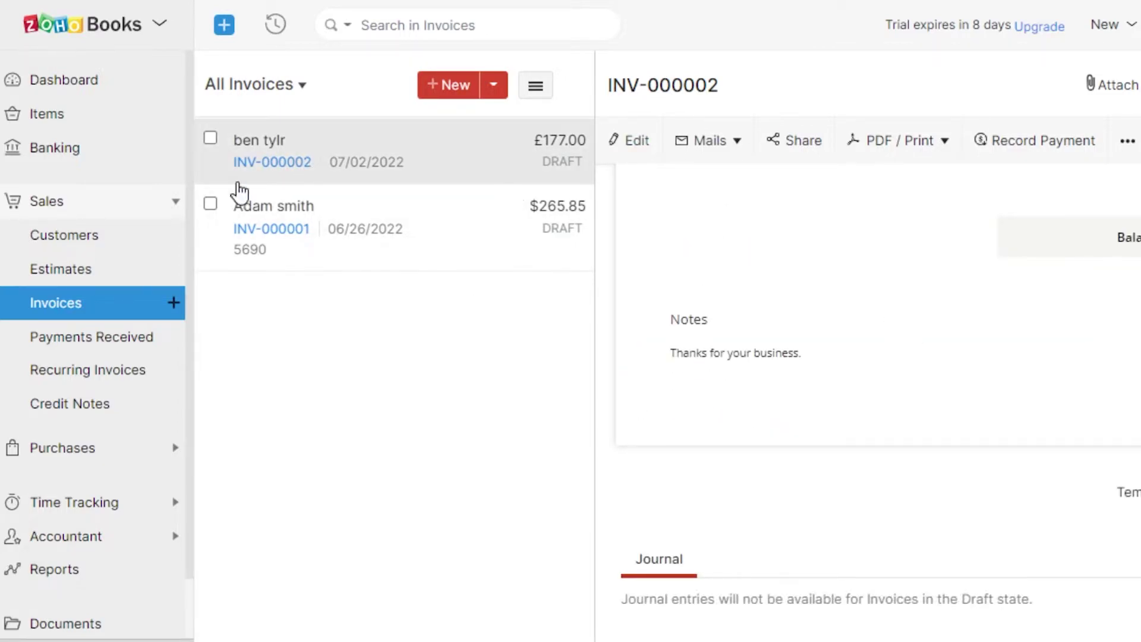
{"action": "scroll", "coordinate": [191, 416], "scroll_direction": "down", "scroll_amount": 2}
{"action": "scroll", "coordinate": [33, 402], "scroll_direction": "up", "scroll_amount": 2}
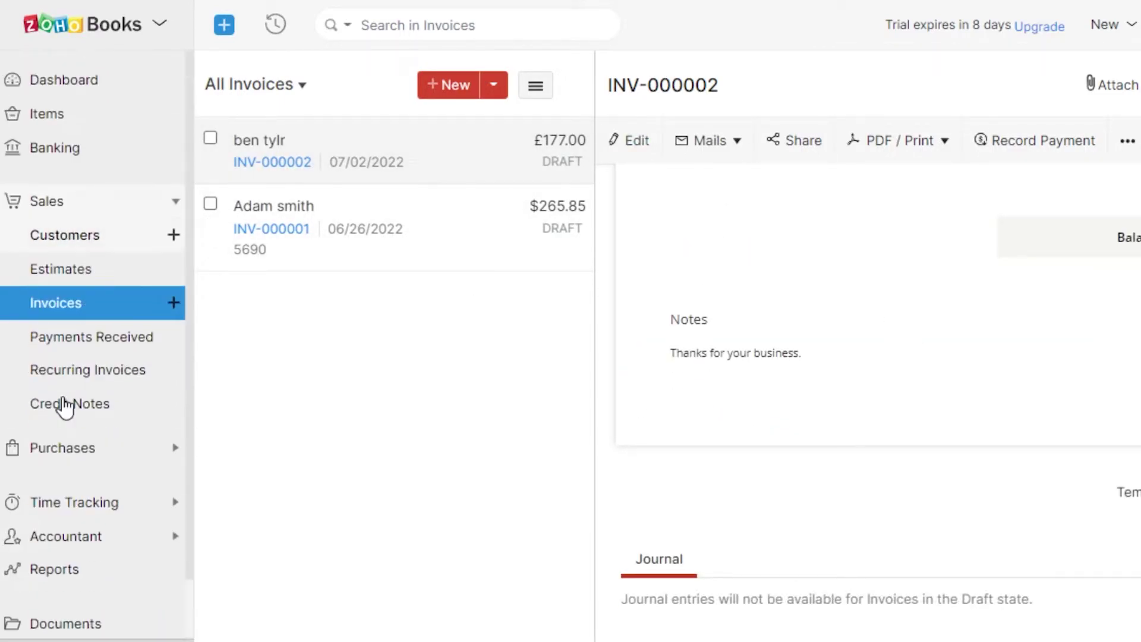